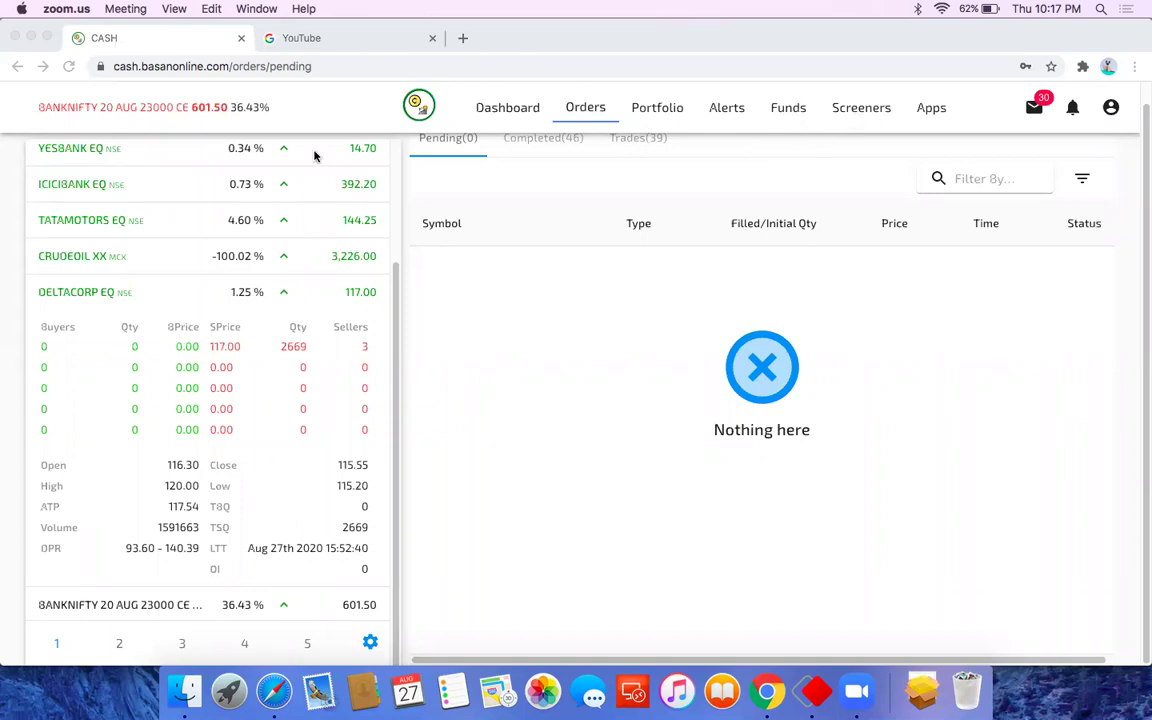
# Switch to the Dashboard to see 0 pending and 46 completed orders, funds and holdings chart.
pyautogui.click(509, 107)
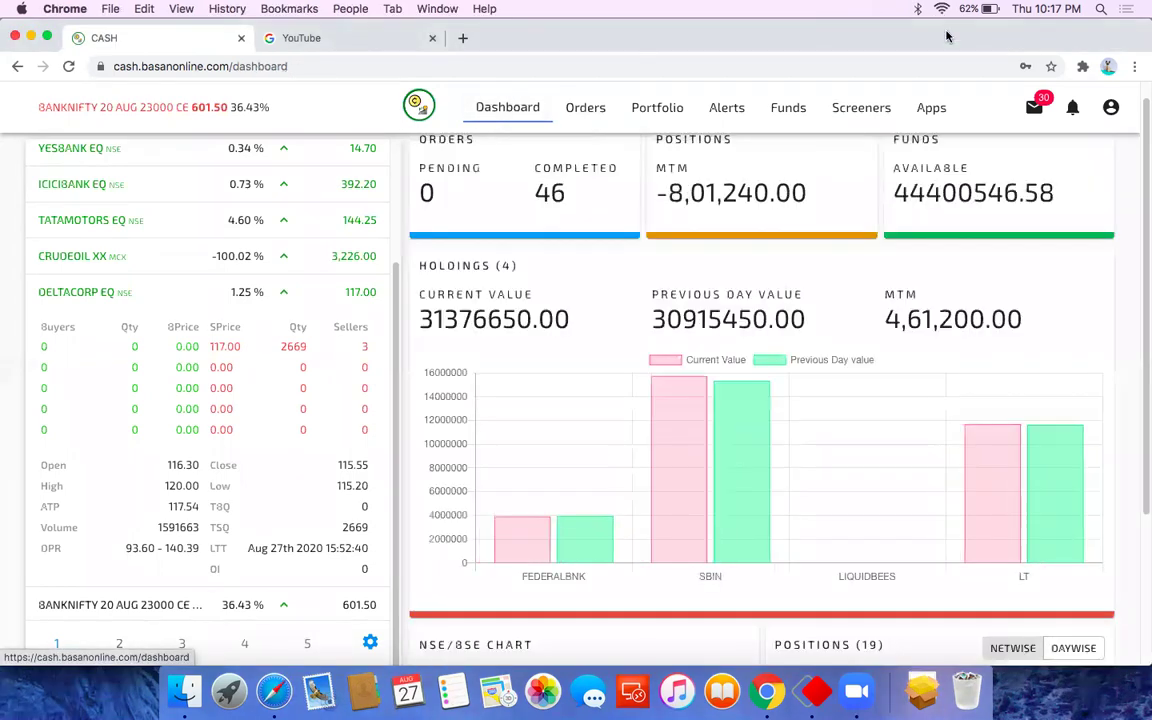
# Go to the Screeners page listing NSE Day's Gainers and expand the screener type list.
pyautogui.click(862, 107)
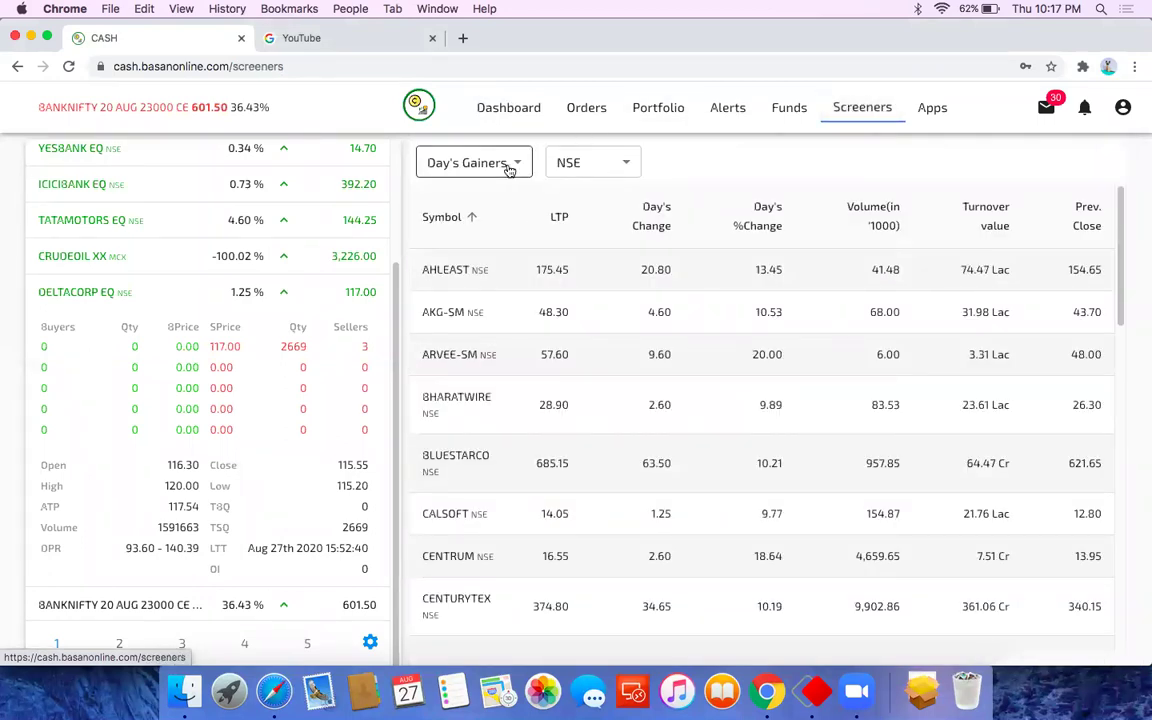
pyautogui.moveTo(133, 291)
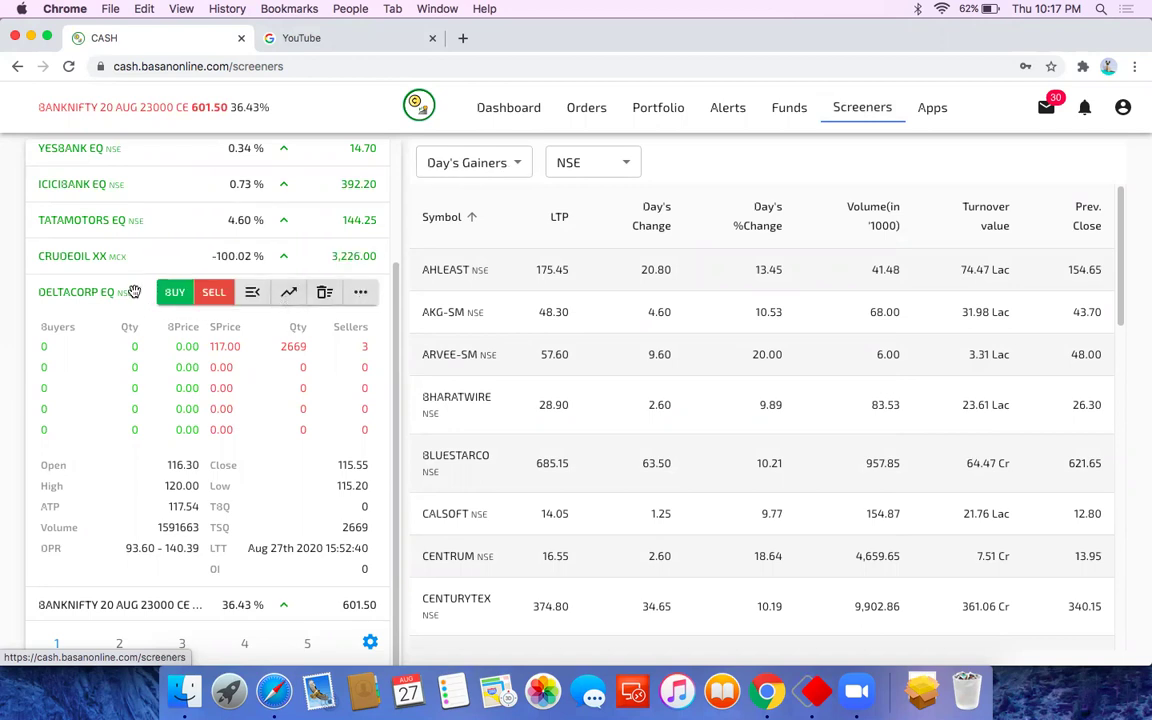
pyautogui.click(507, 161)
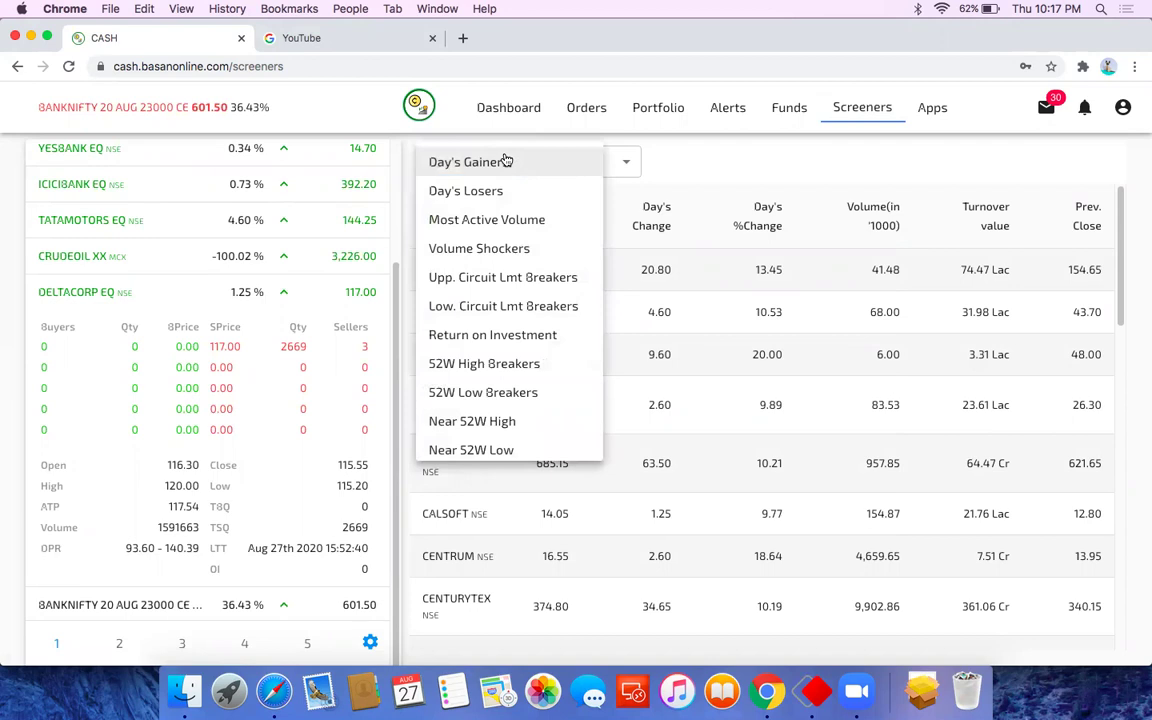
# Switch the screener to Volume Shockers averaged over 15 Days.
pyautogui.click(513, 251)
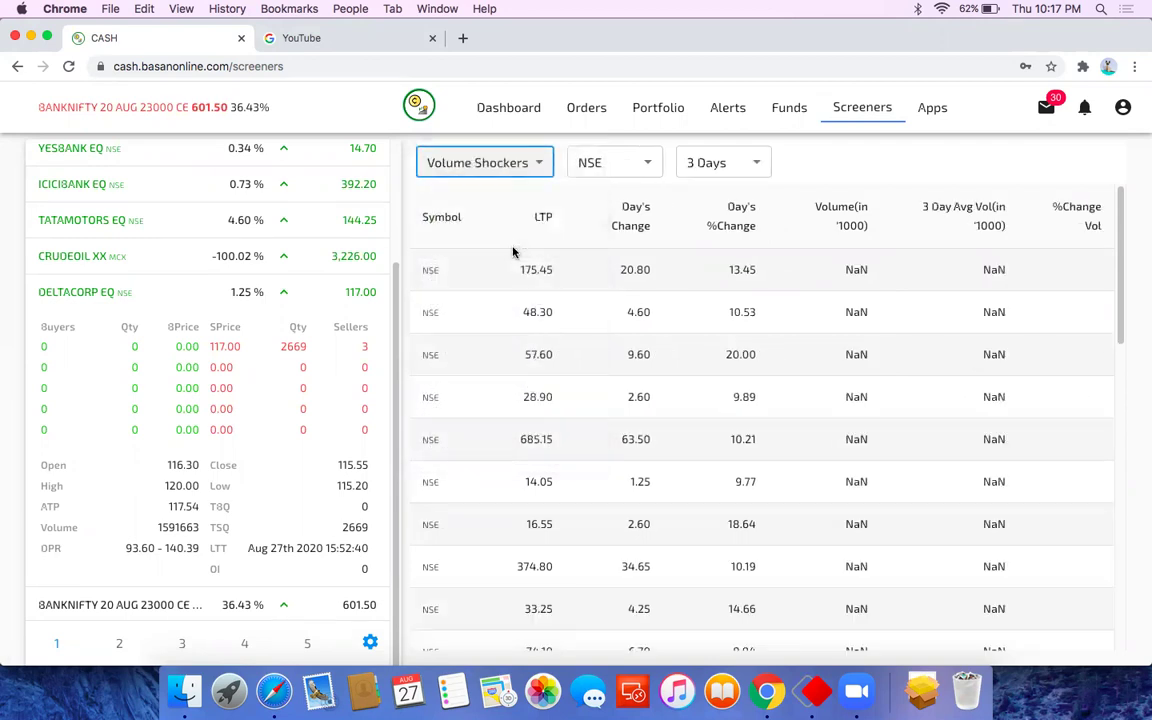
pyautogui.click(726, 166)
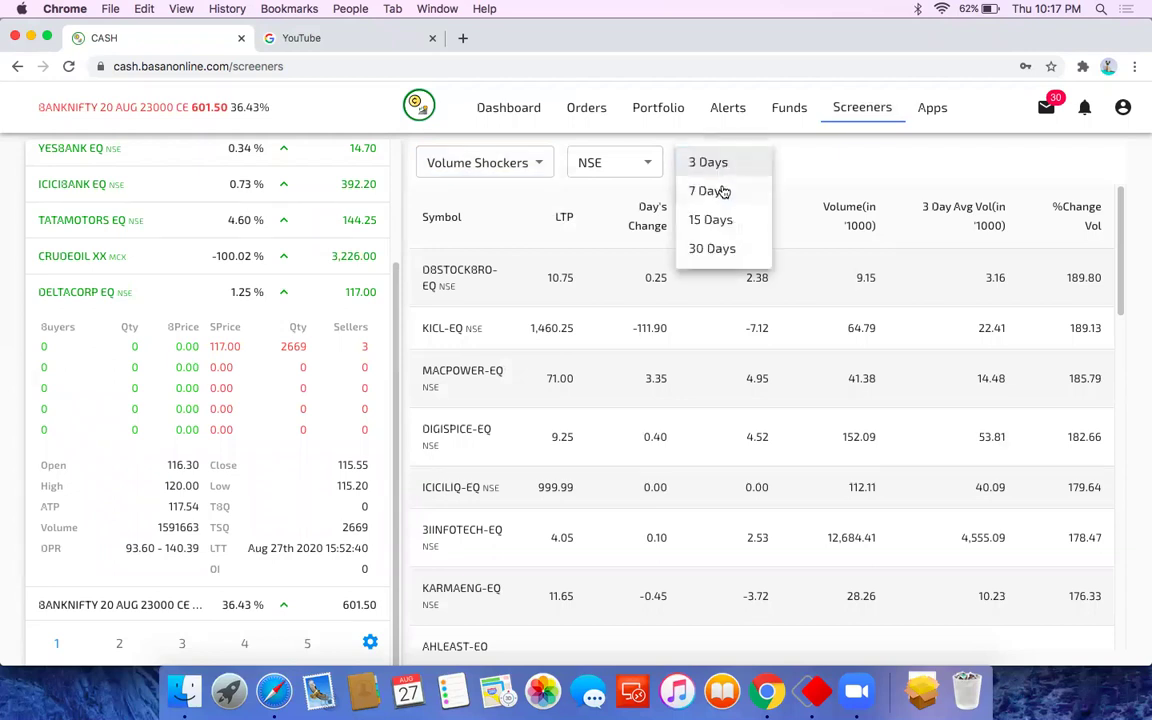
pyautogui.click(812, 169)
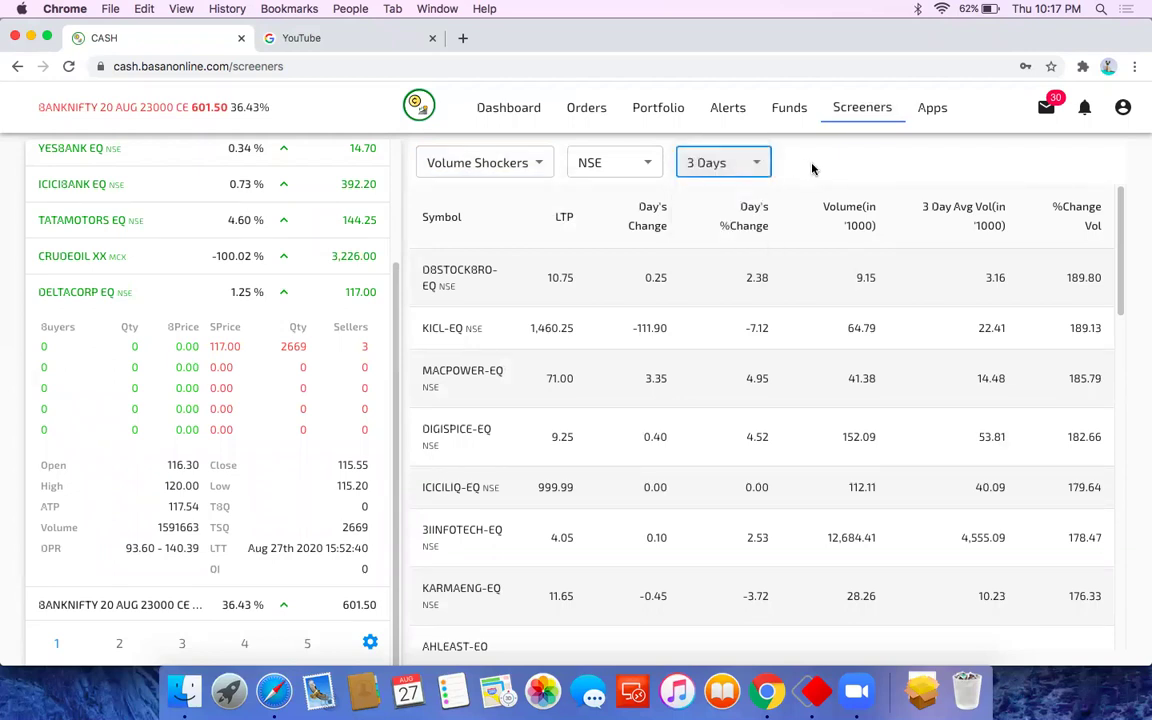
pyautogui.click(749, 171)
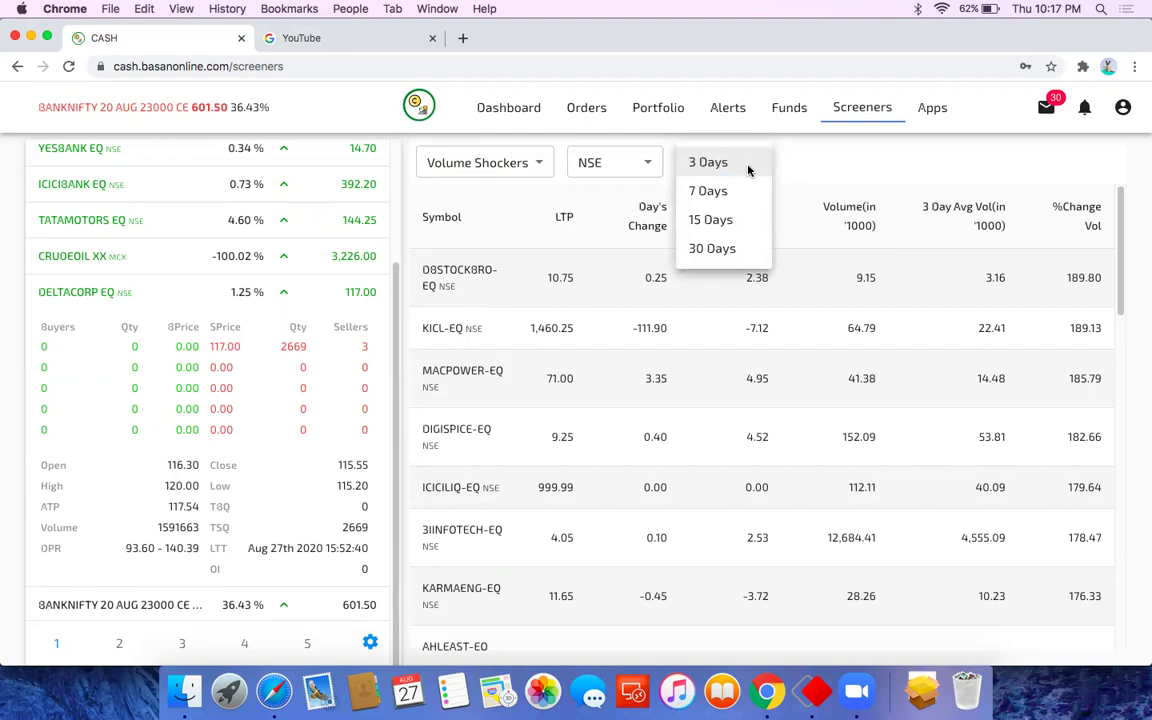
pyautogui.click(725, 219)
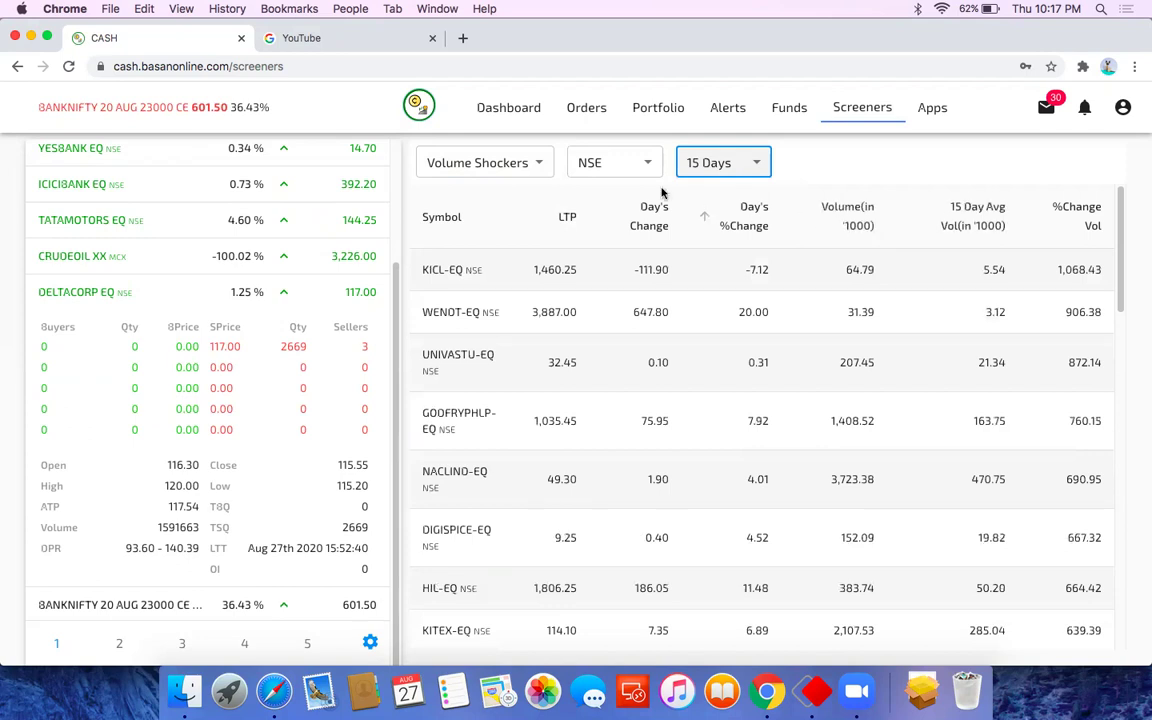
# Check the index, screener and period lists, keeping Volume Shockers over 15 Days.
pyautogui.click(613, 161)
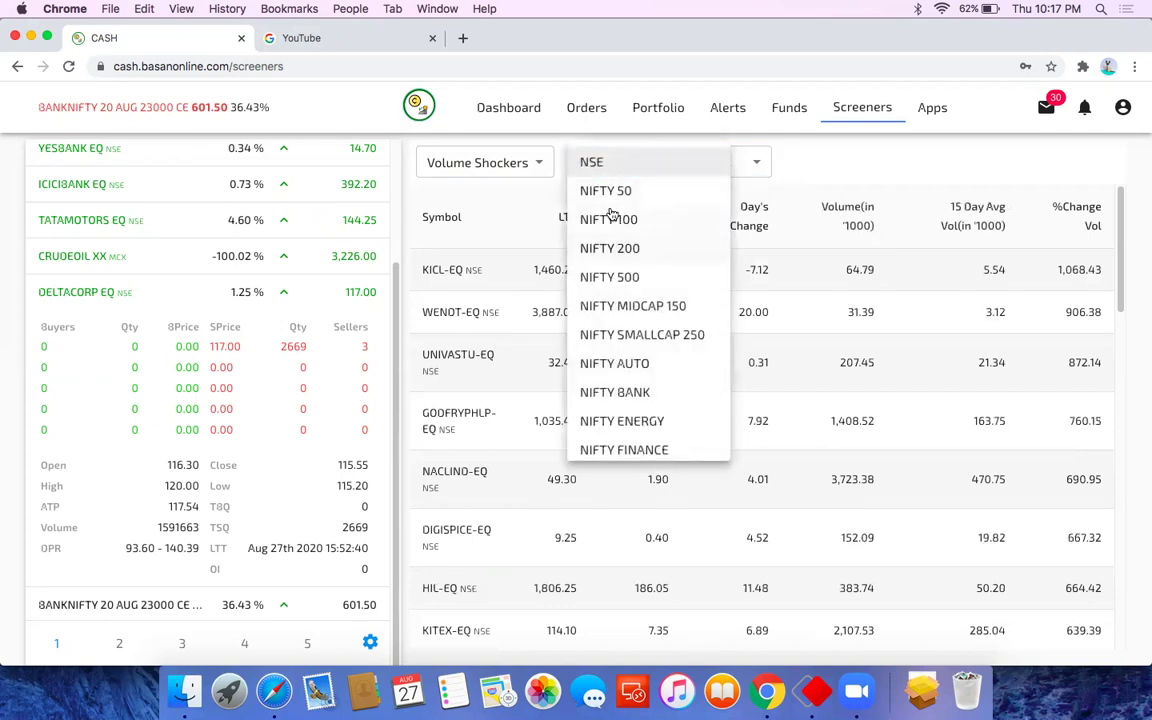
pyautogui.click(527, 160)
pyautogui.click(536, 161)
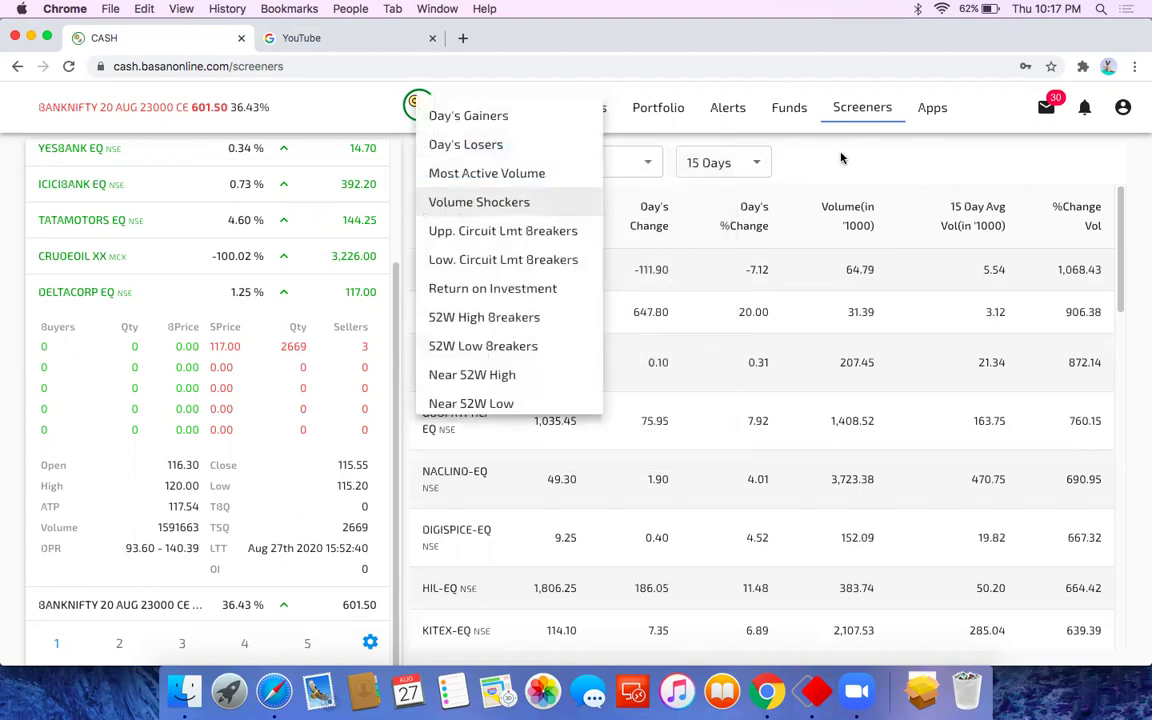
pyautogui.click(760, 146)
pyautogui.click(755, 163)
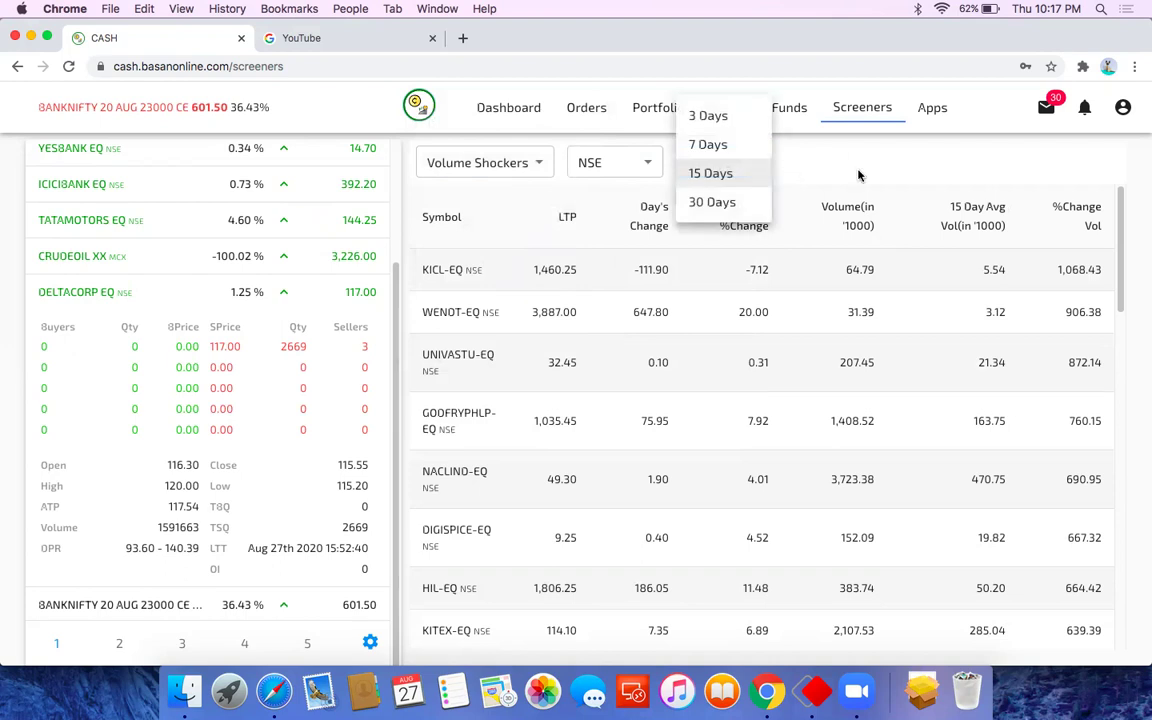
pyautogui.click(766, 163)
pyautogui.click(612, 164)
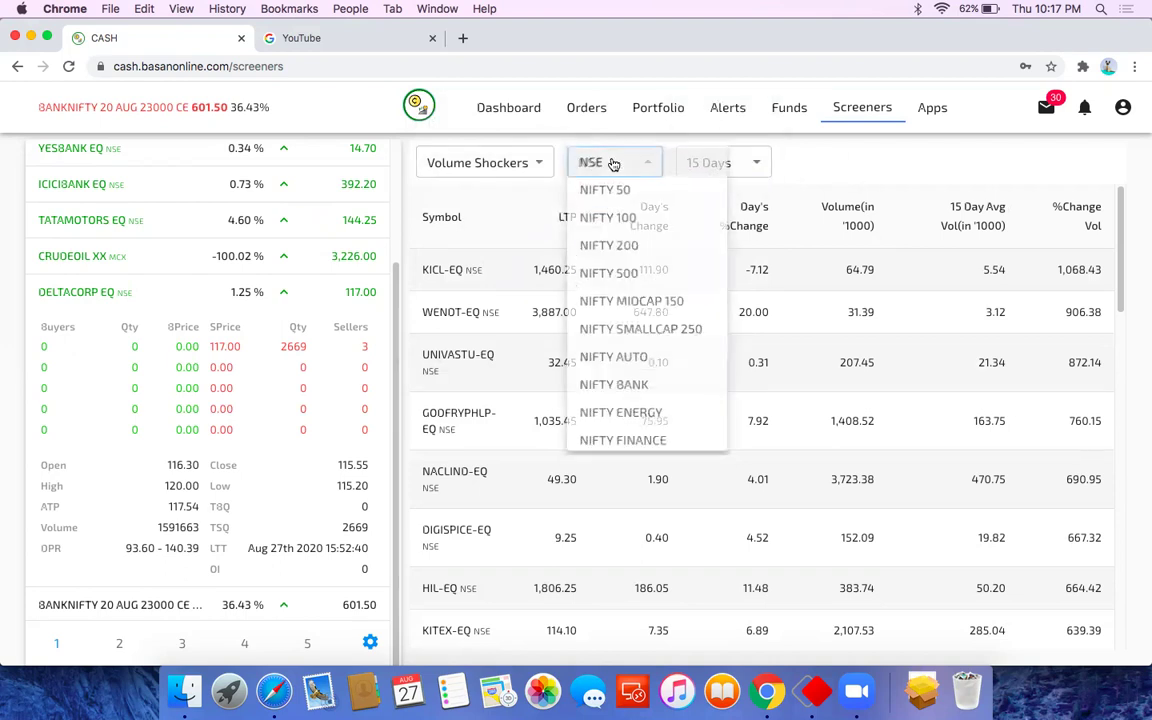
# Limit Volume Shockers to NIFTY 200, sorted by %Change Vol descending with OFSS-EQ first.
pyautogui.click(620, 249)
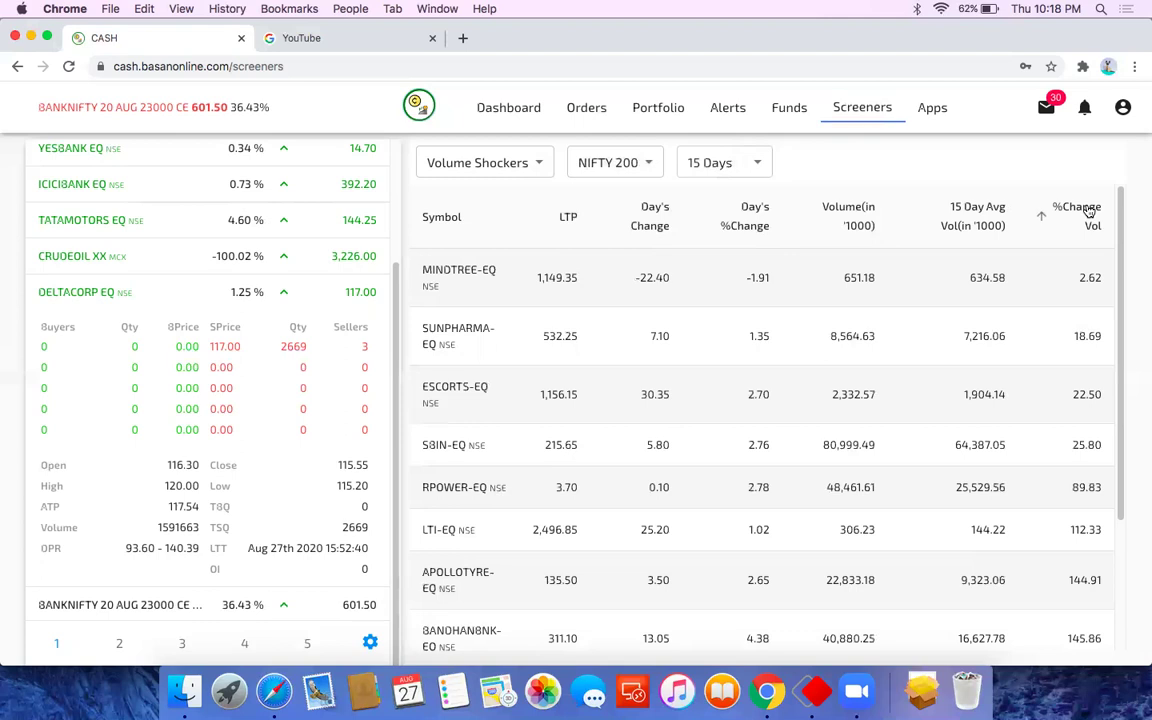
pyautogui.click(968, 218)
pyautogui.click(967, 220)
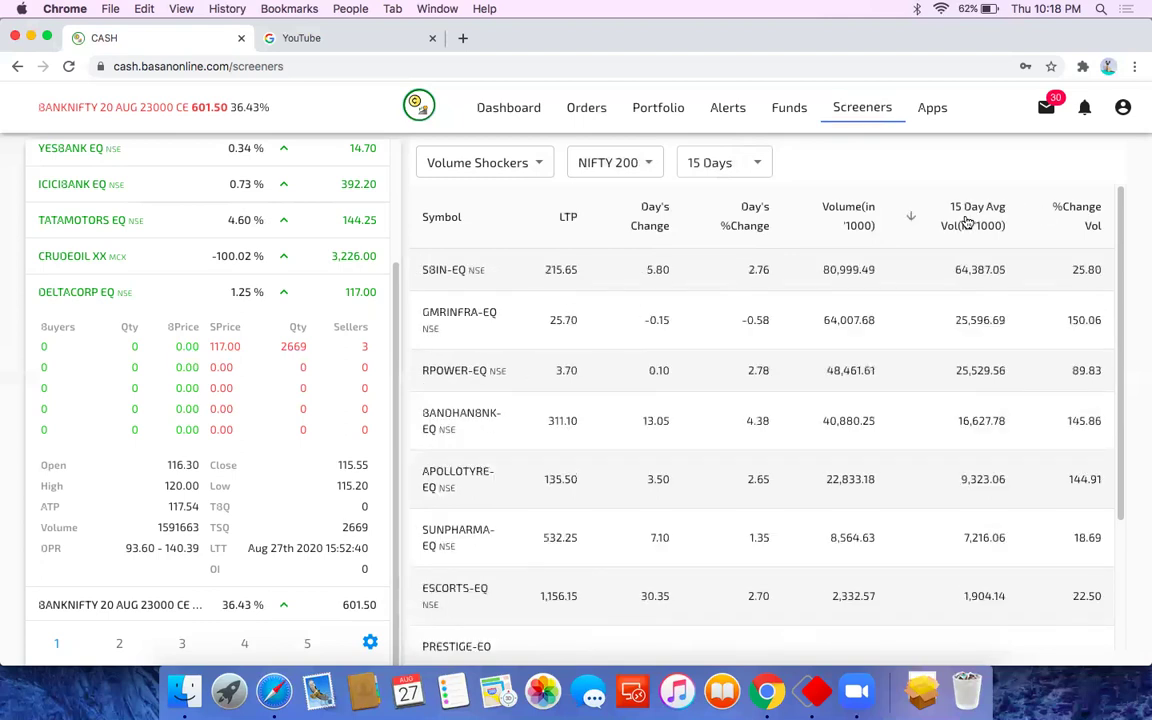
pyautogui.click(1085, 227)
pyautogui.click(1085, 228)
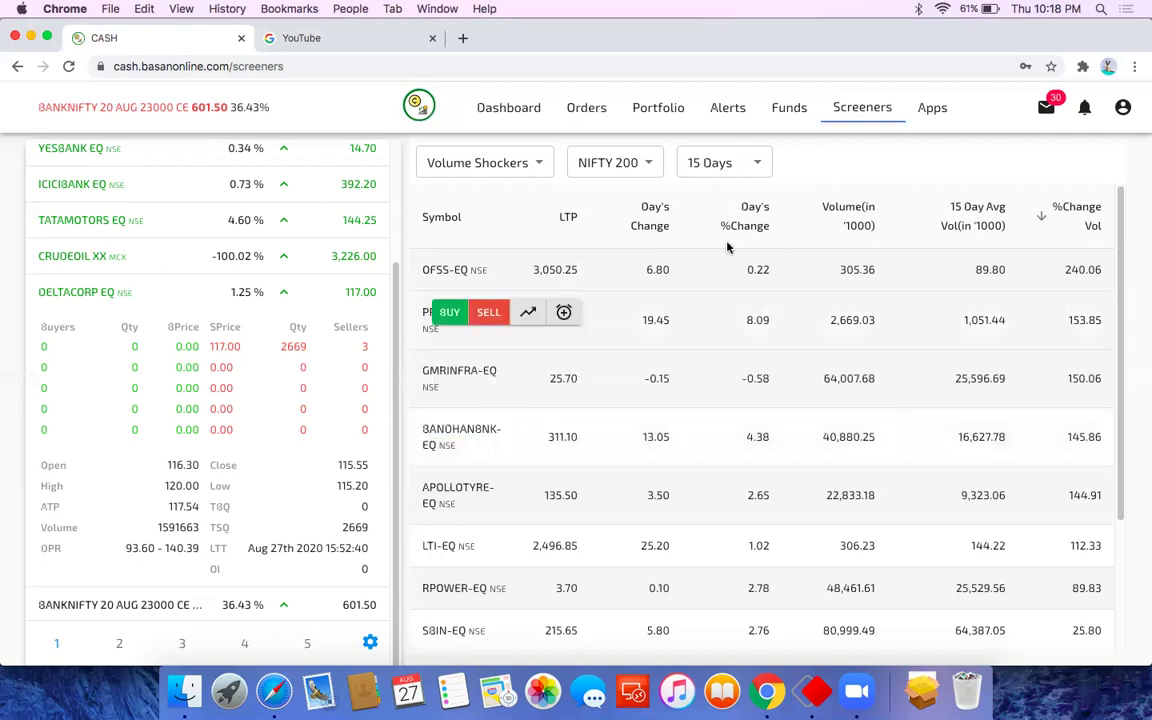
# Switch the screener to Near 52W High and sort it by 52W High.
pyautogui.click(533, 162)
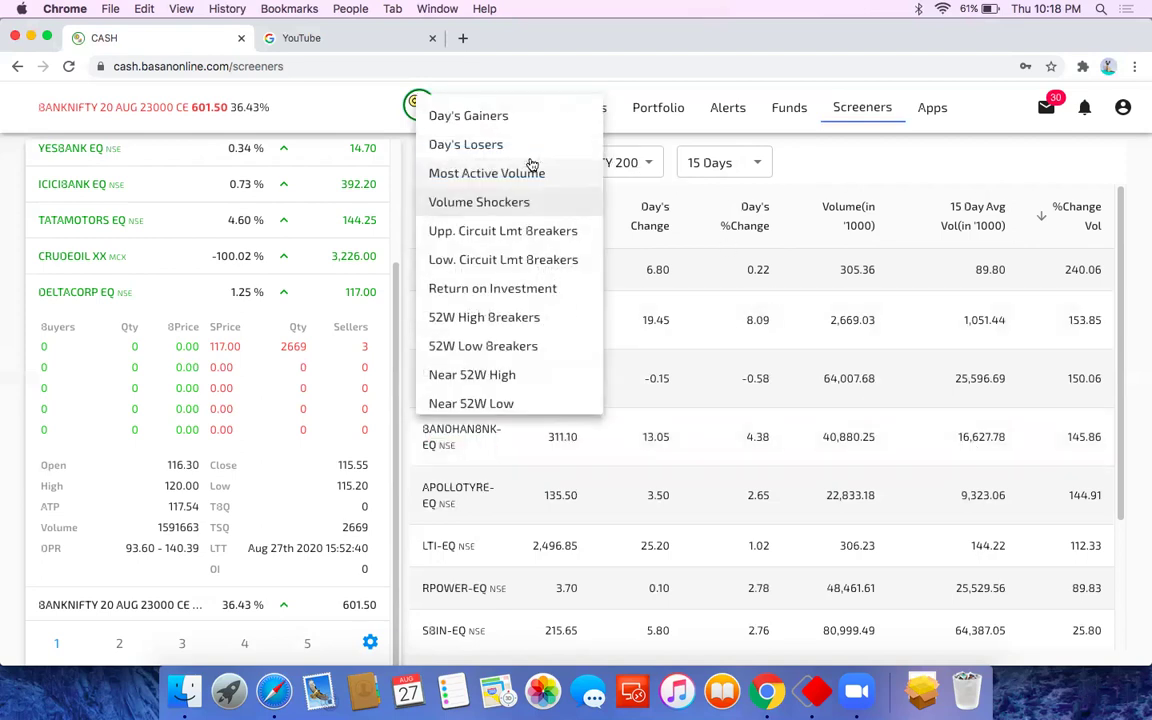
pyautogui.click(497, 376)
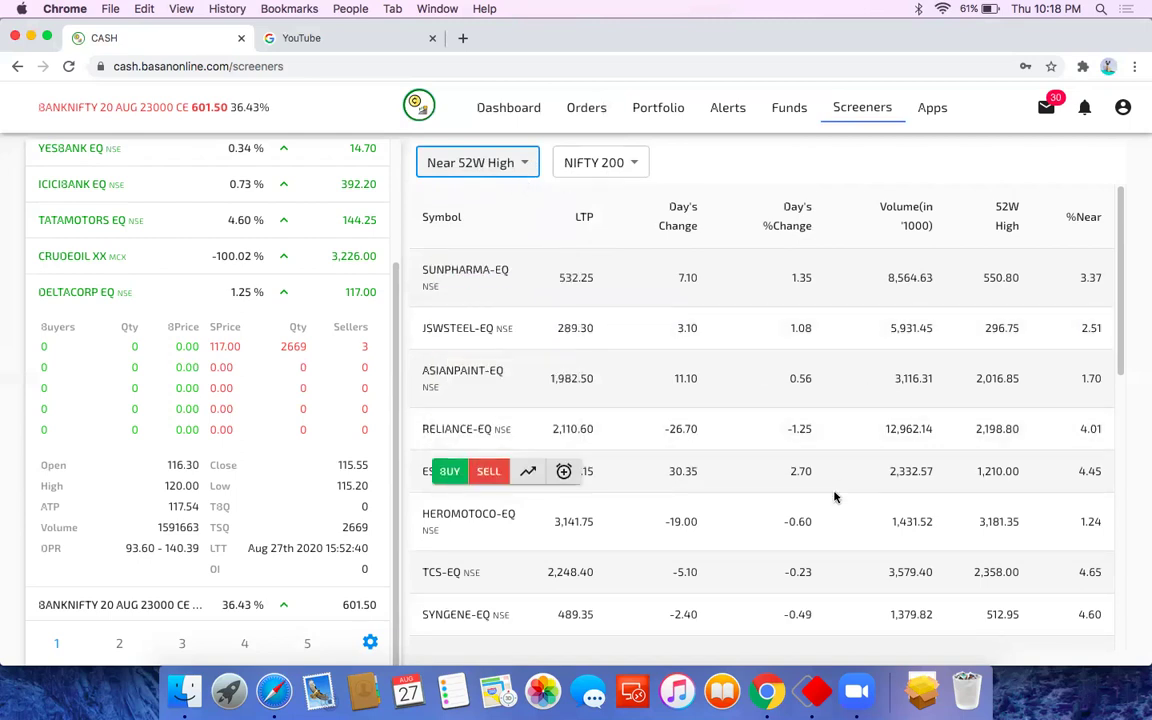
pyautogui.scroll(-5, 802, 494)
pyautogui.scroll(5, 835, 498)
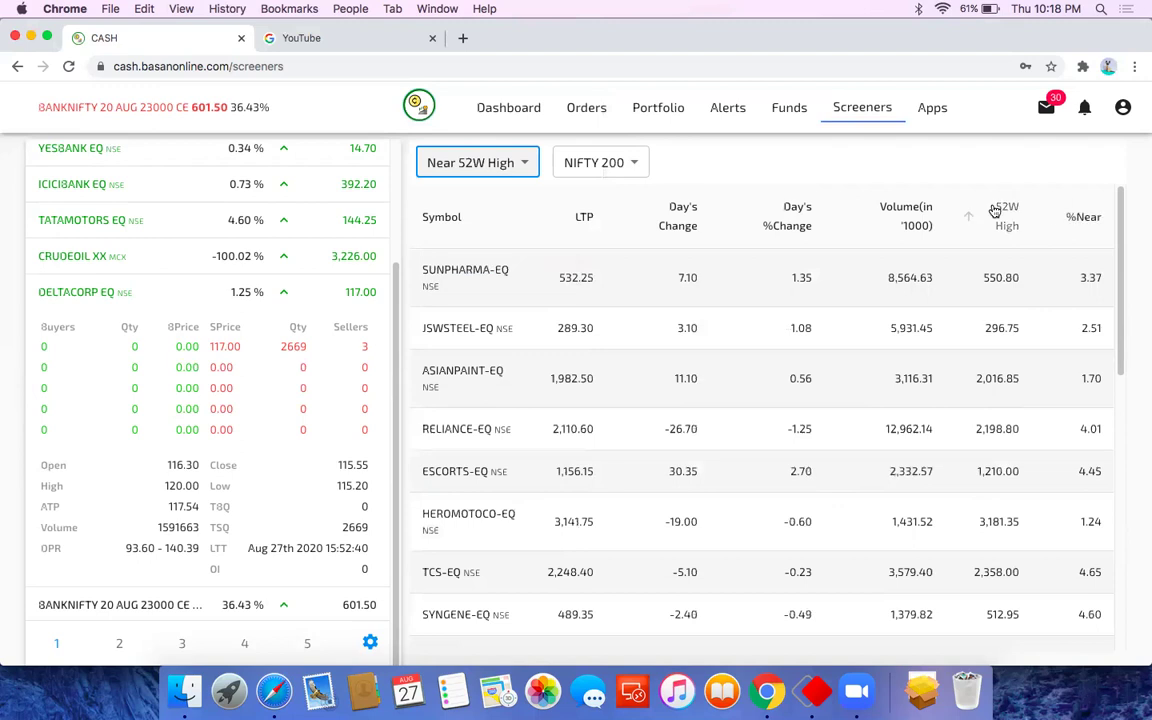
pyautogui.click(1000, 214)
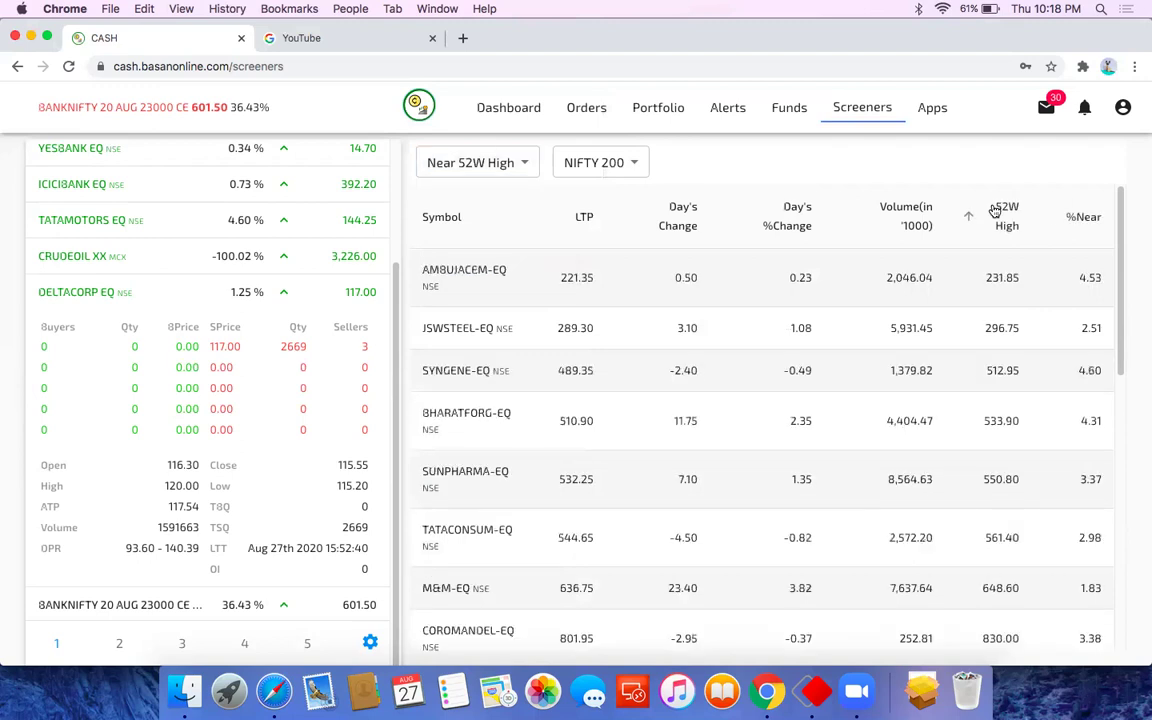
# Filter to NIFTY BANK and, after trying Upp. Circuit Lmt Breakers, show Return on Investment.
pyautogui.click(630, 170)
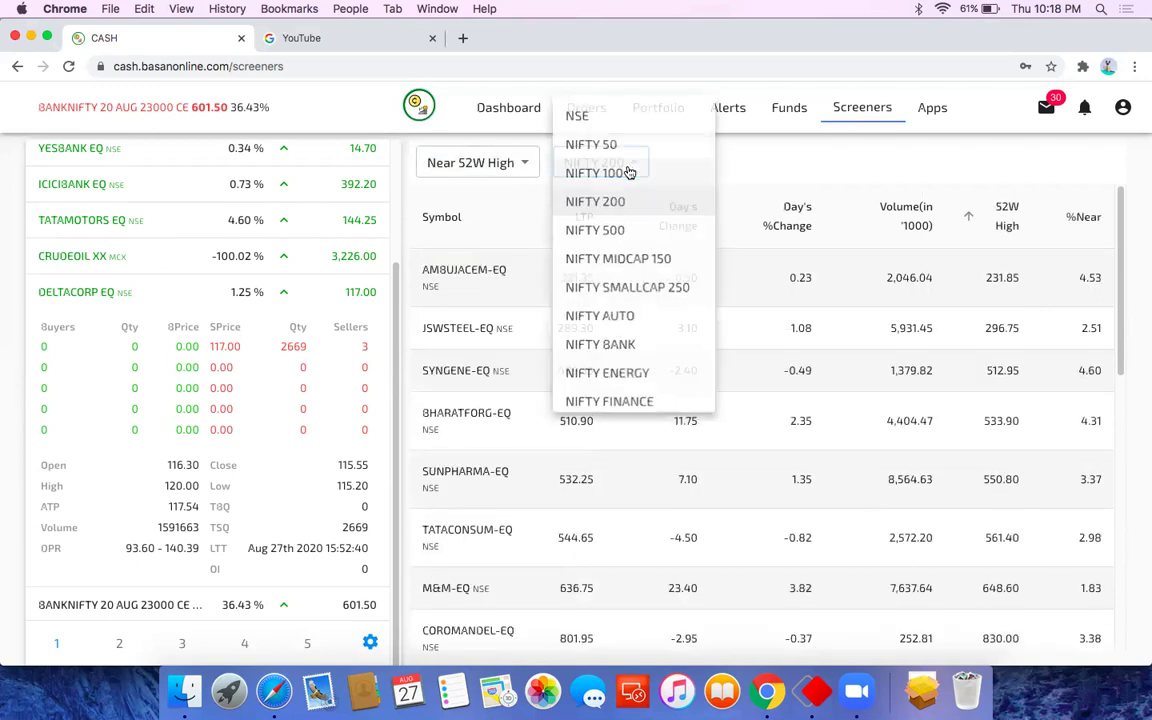
pyautogui.click(617, 352)
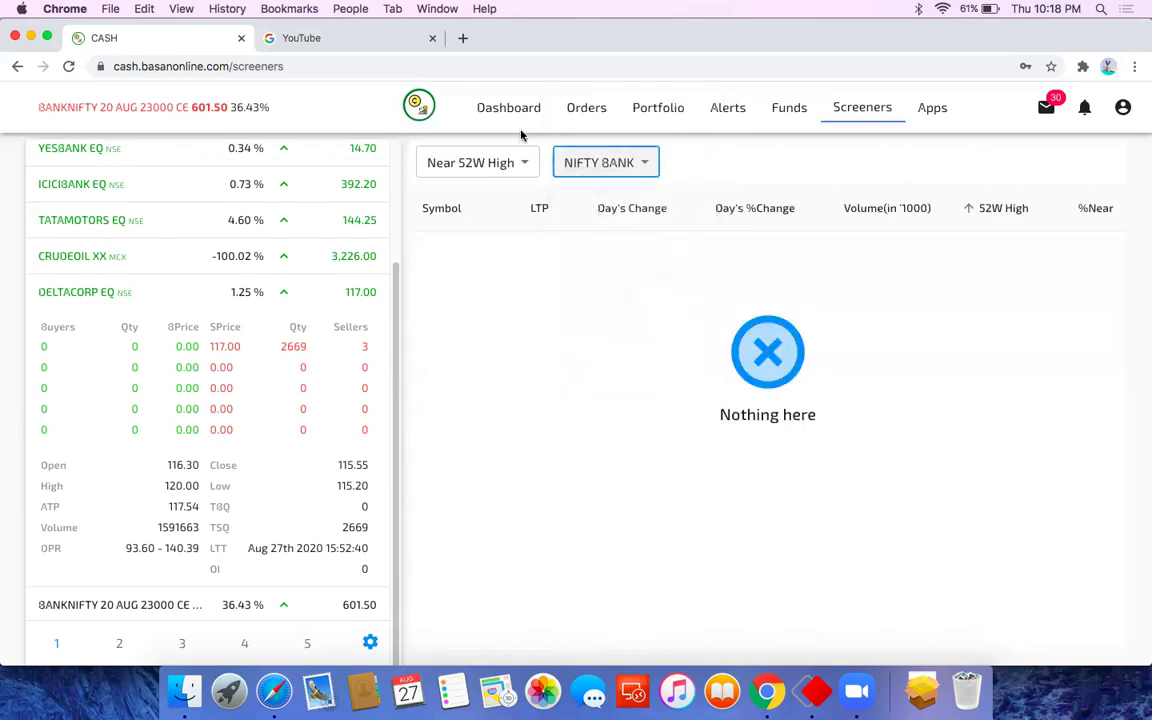
pyautogui.click(506, 164)
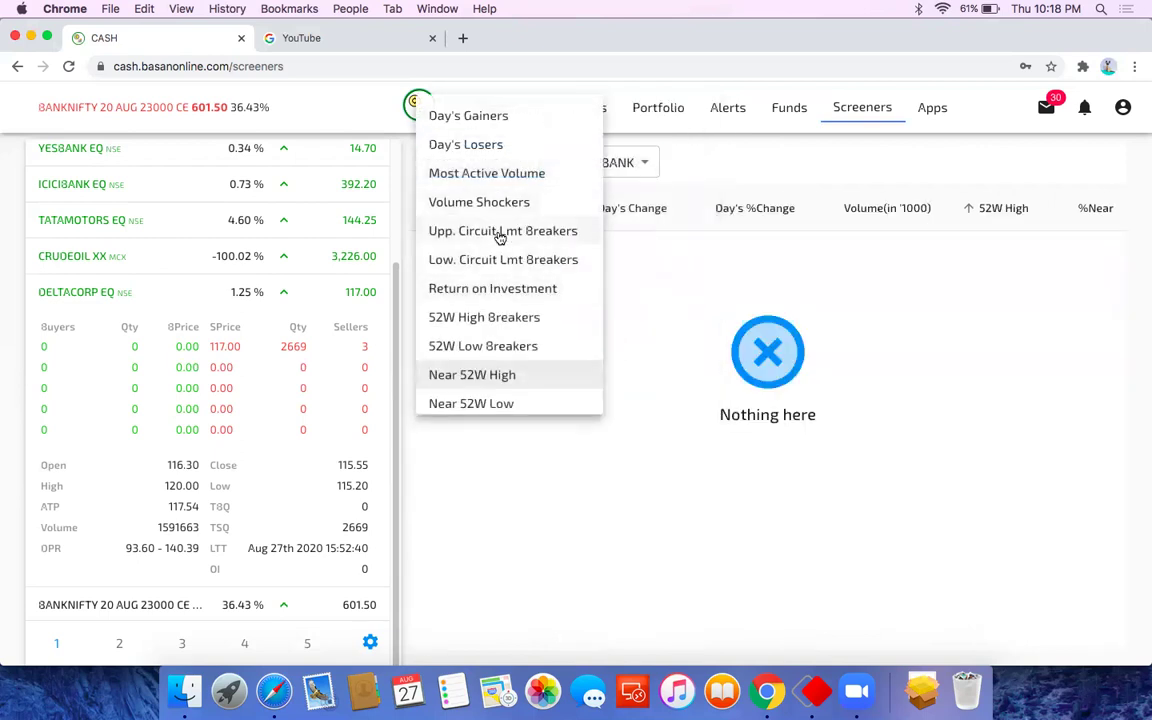
pyautogui.click(499, 234)
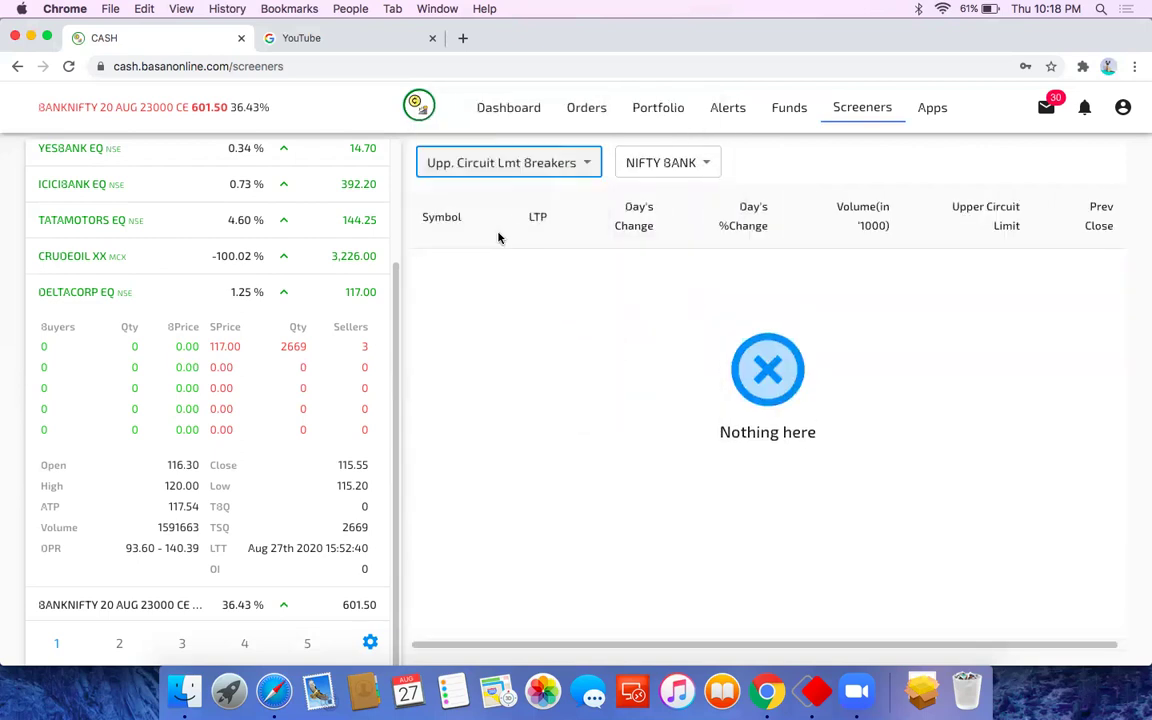
pyautogui.click(512, 164)
pyautogui.click(493, 290)
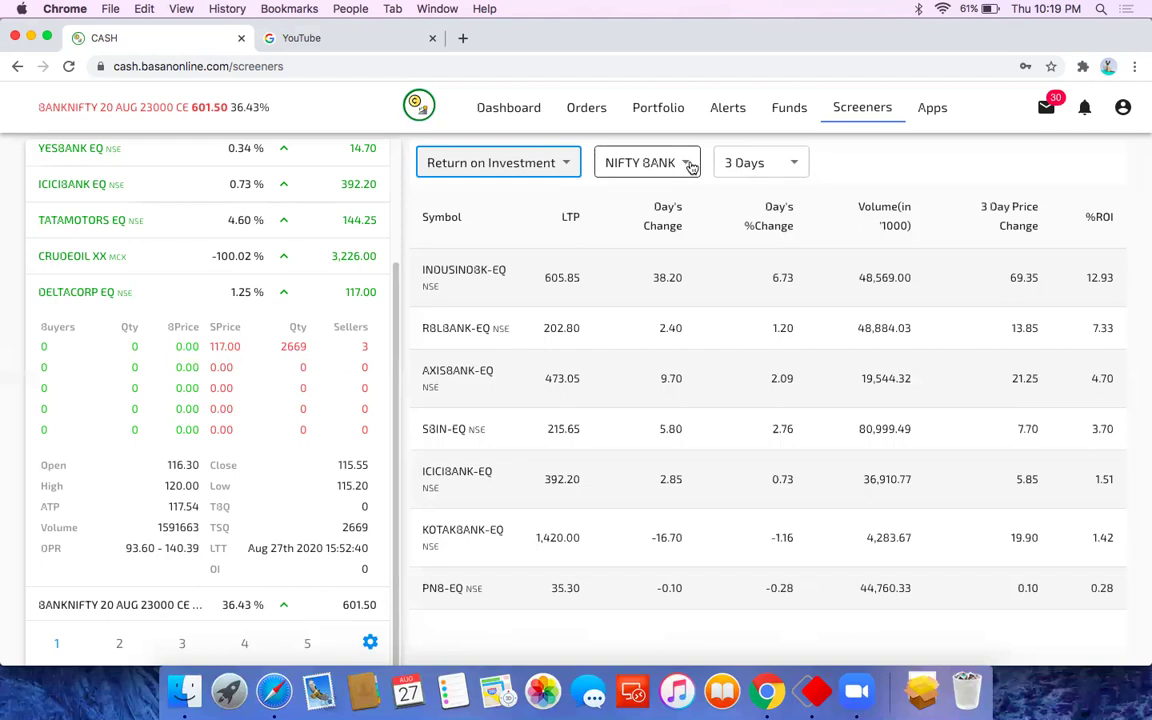
# Sort the NIFTY BANK returns by %ROI, highest first, with INDUSINDBK-EQ on top.
pyautogui.click(1095, 226)
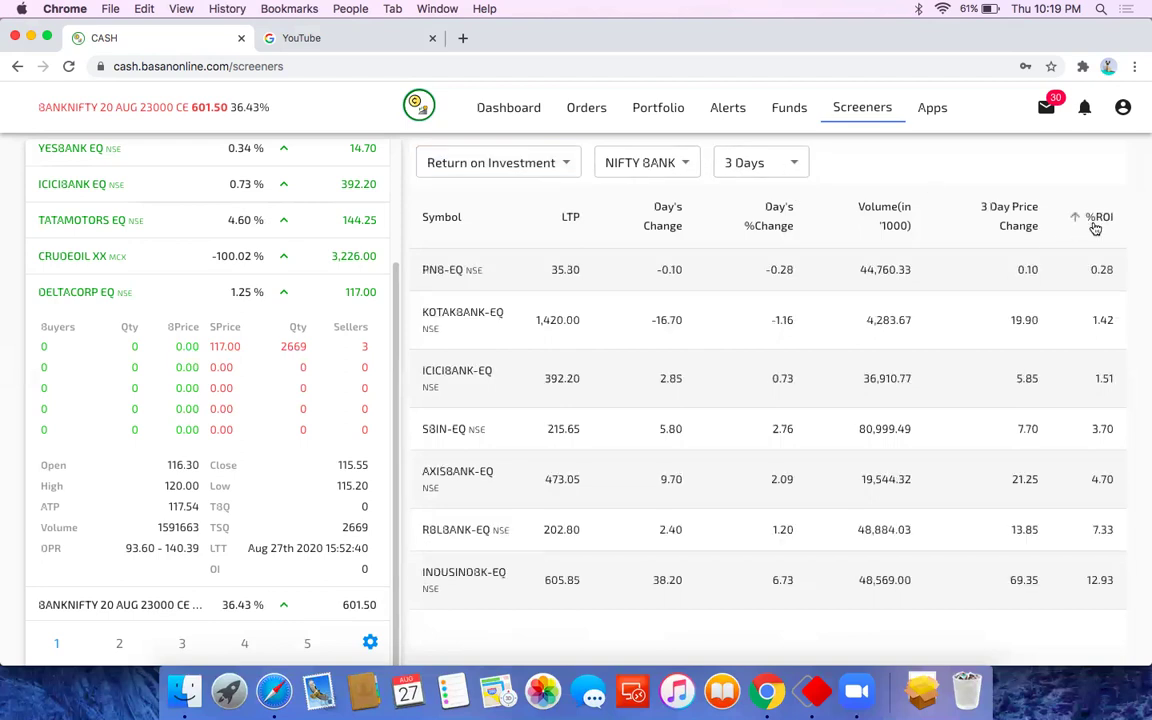
pyautogui.click(1095, 226)
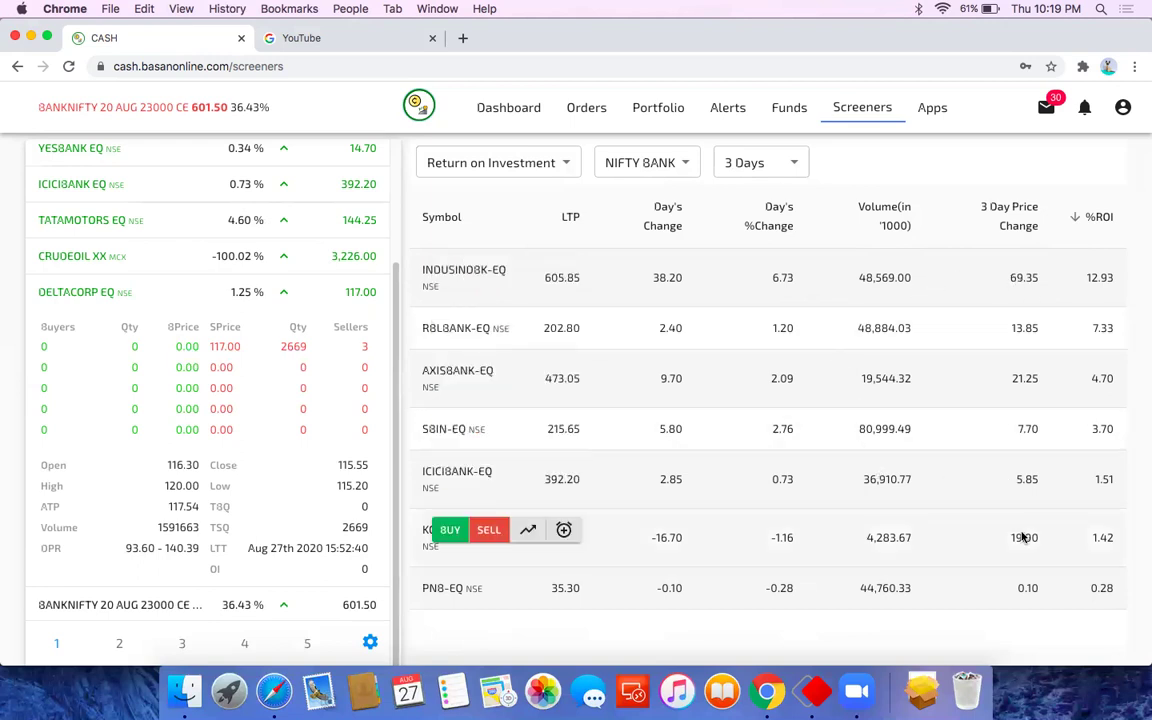
# Show Return on Investment for NIFTY SMALLCAP 250 over a 30 Days period.
pyautogui.click(670, 166)
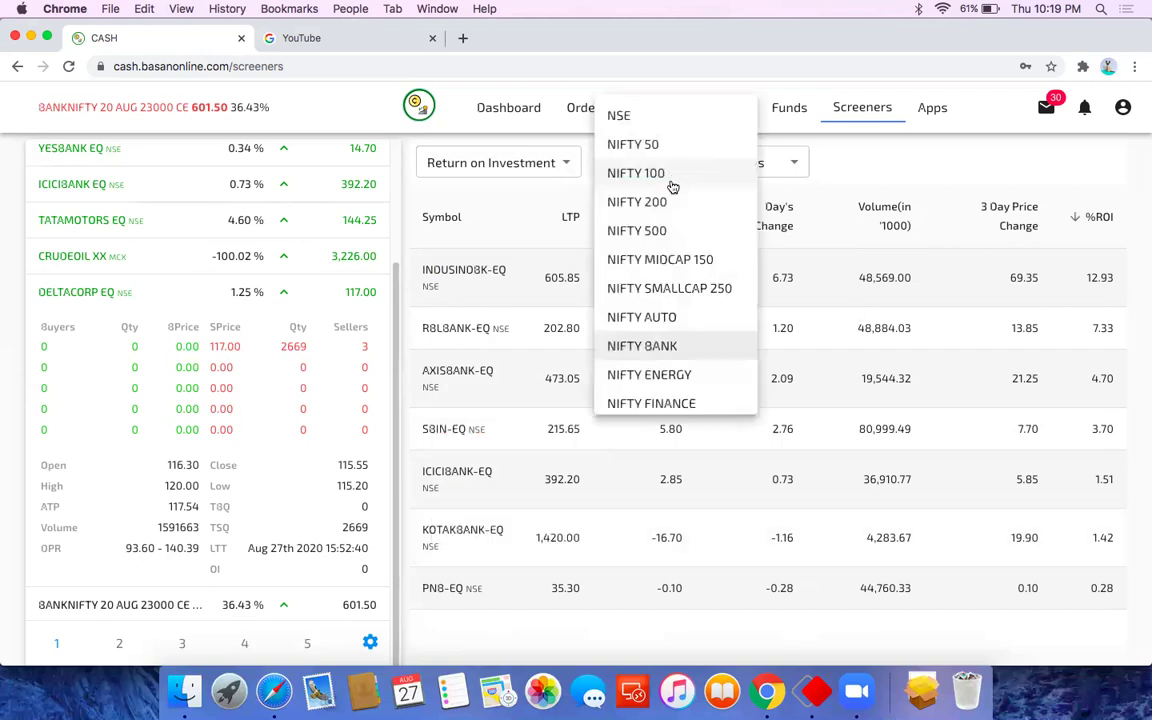
pyautogui.click(667, 289)
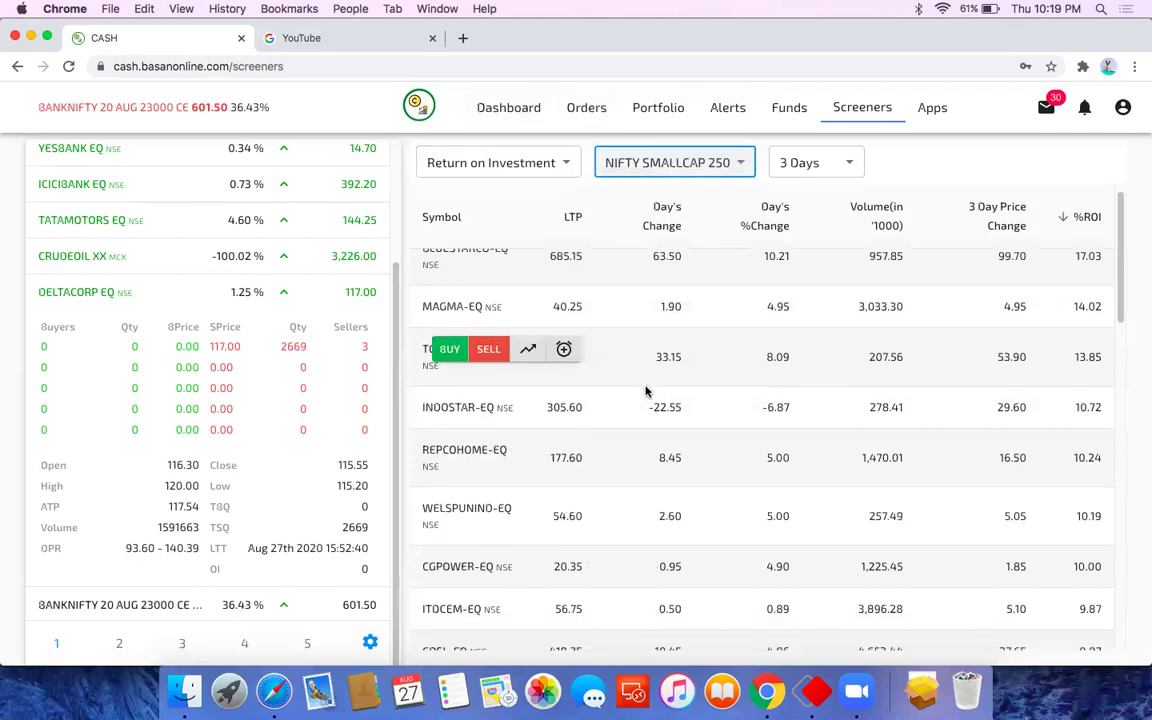
pyautogui.scroll(-5, 645, 391)
pyautogui.scroll(5, 645, 391)
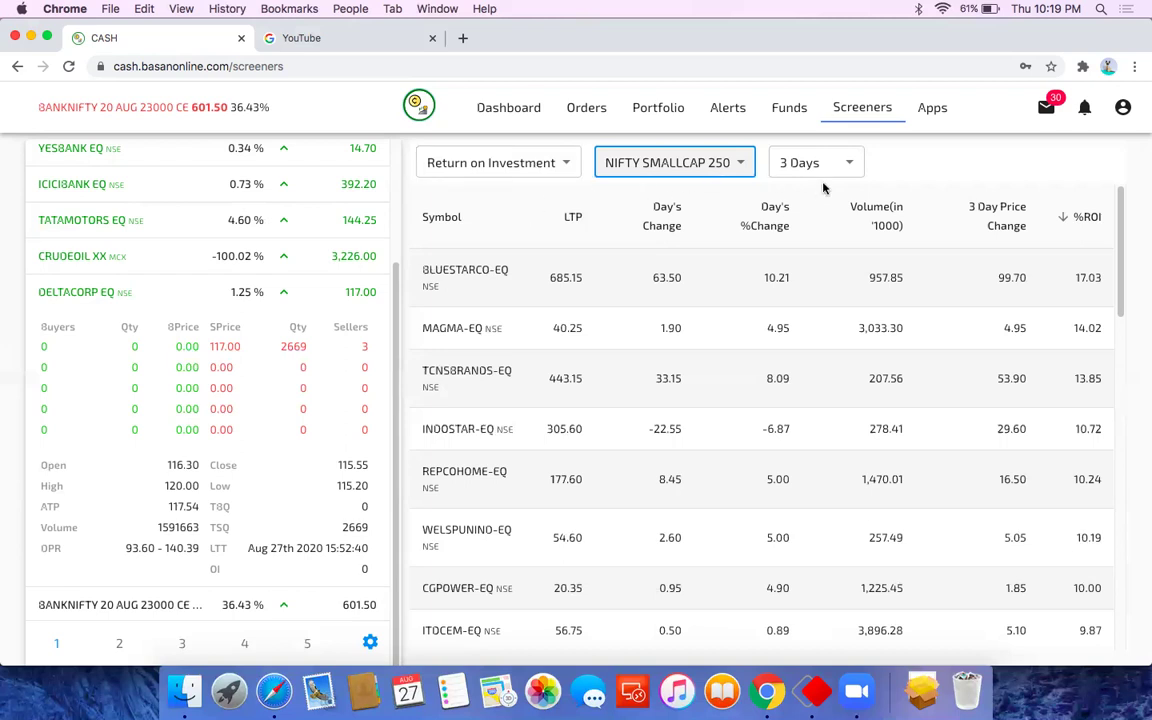
pyautogui.click(775, 162)
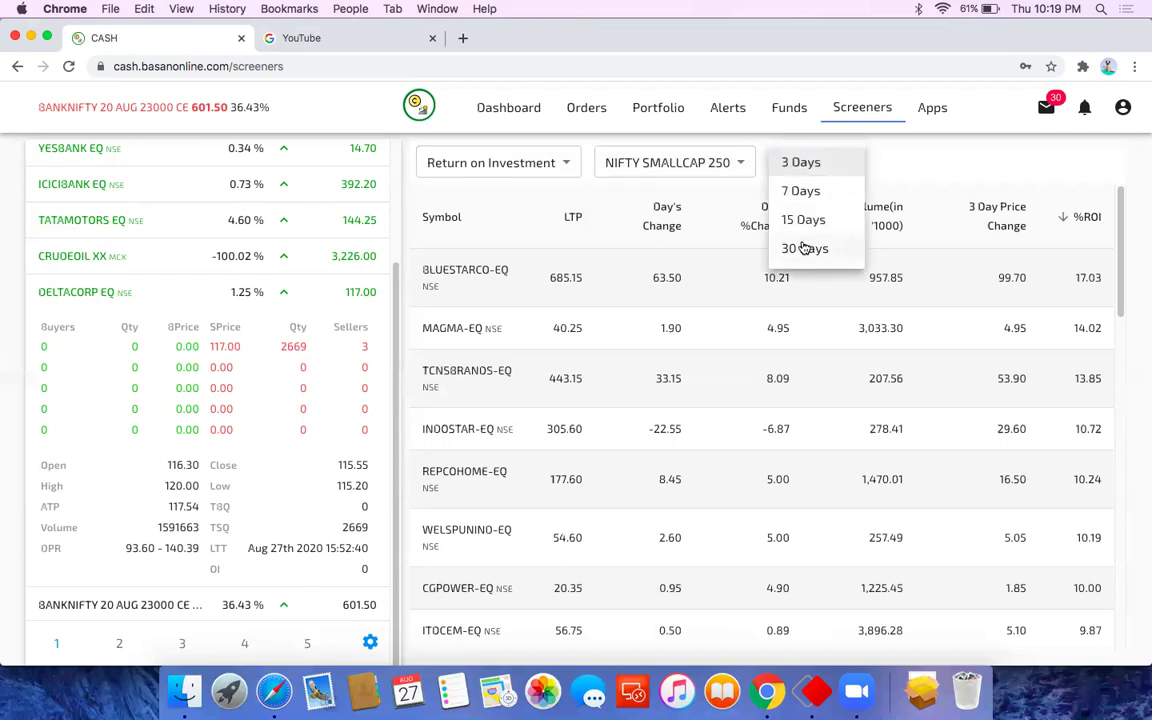
pyautogui.click(805, 248)
pyautogui.click(496, 162)
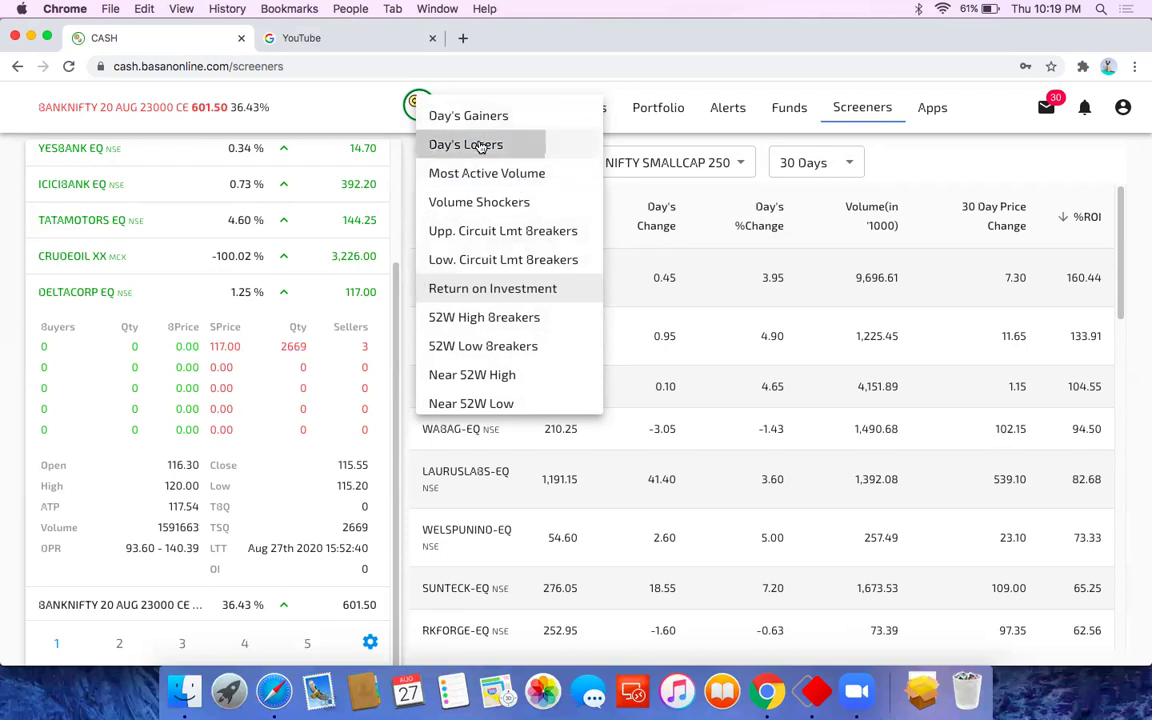
# Switch to Day's Losers, sorted by Day's %Change with the biggest loser on top.
pyautogui.click(479, 146)
pyautogui.click(660, 170)
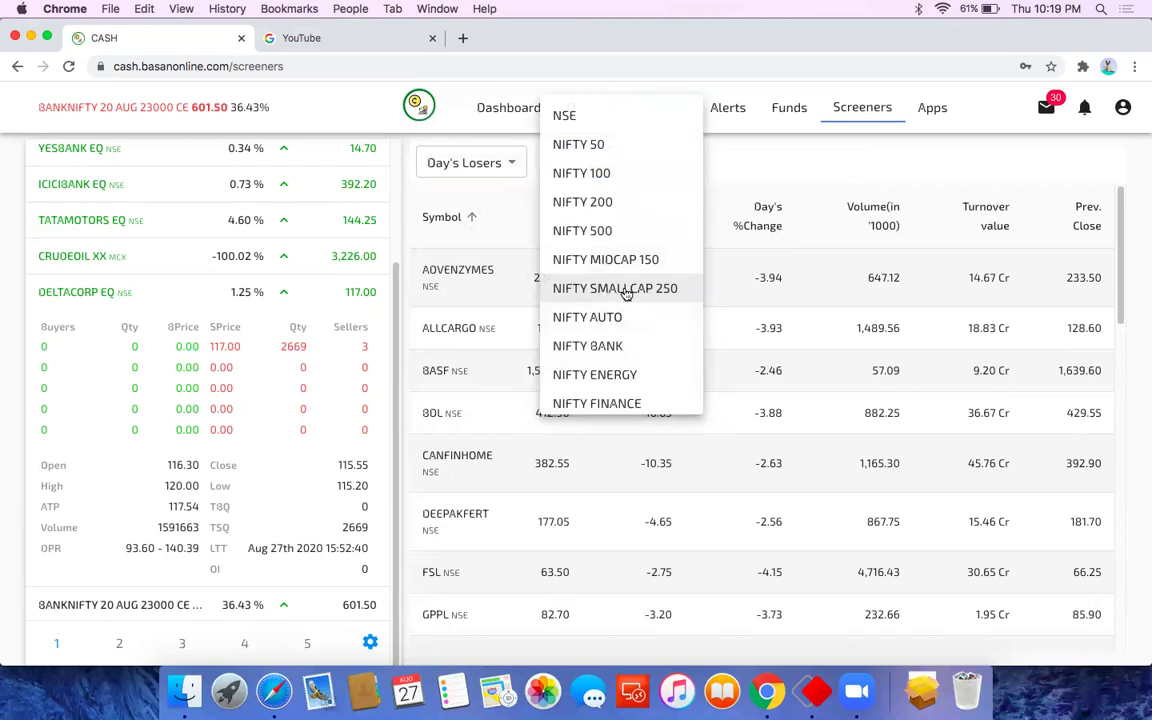
pyautogui.click(628, 292)
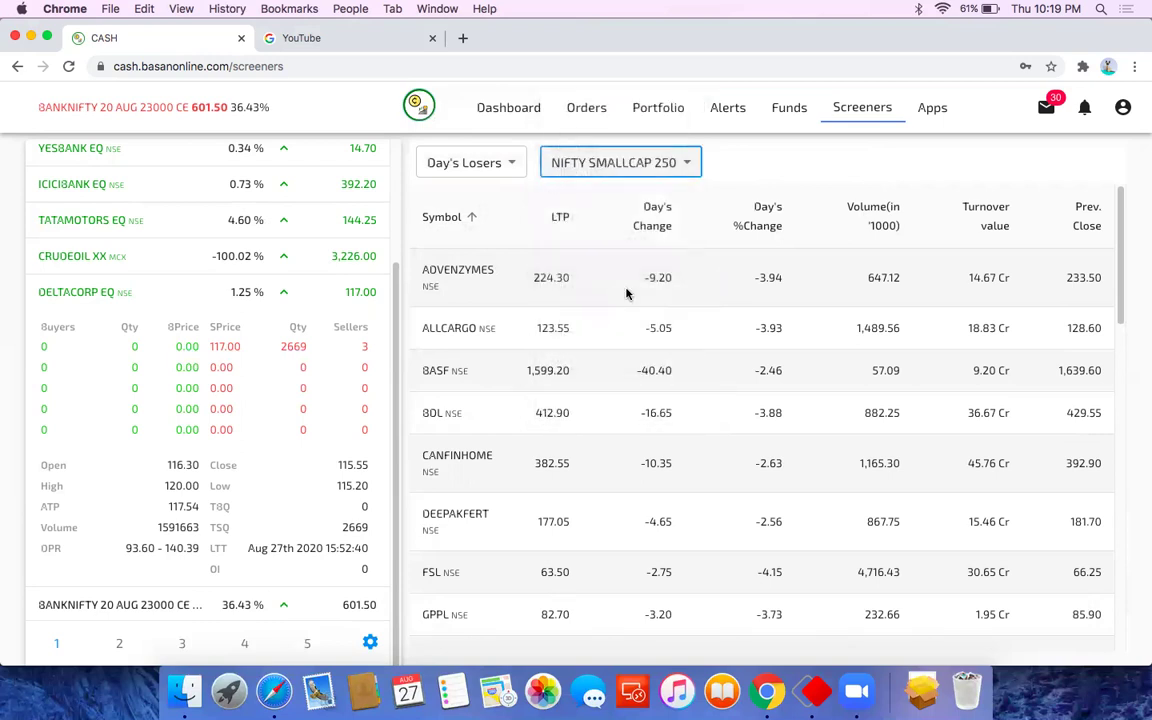
pyautogui.click(1080, 215)
pyautogui.click(689, 224)
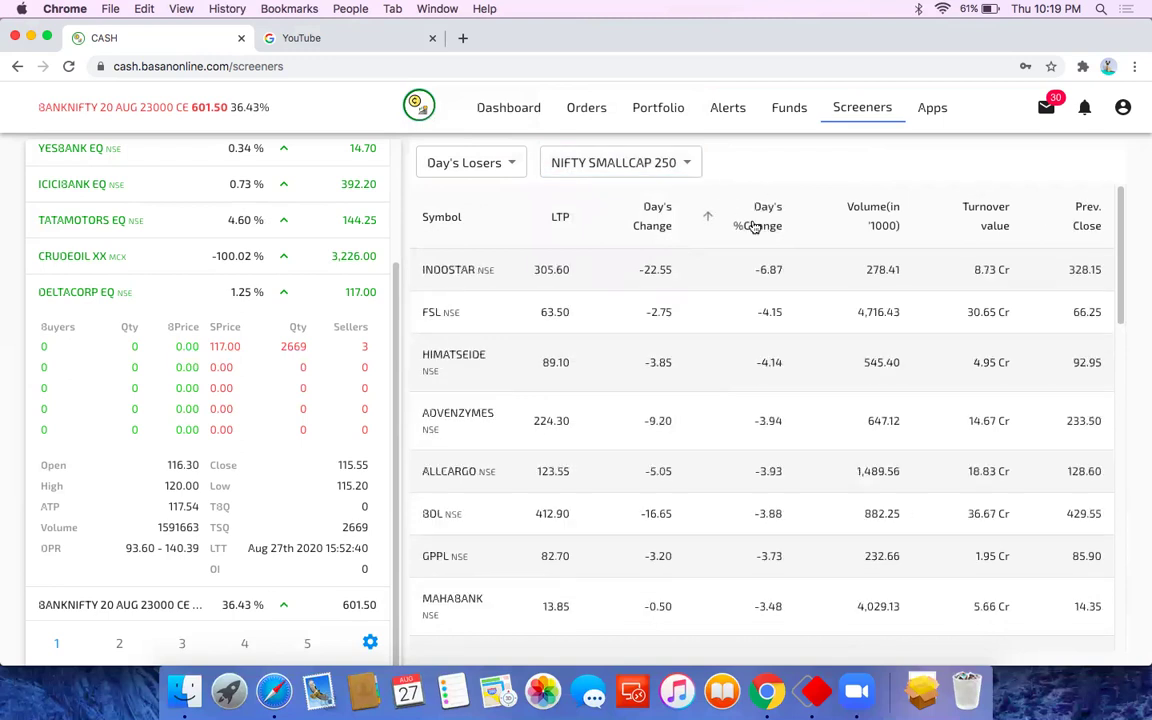
pyautogui.click(694, 222)
pyautogui.click(757, 226)
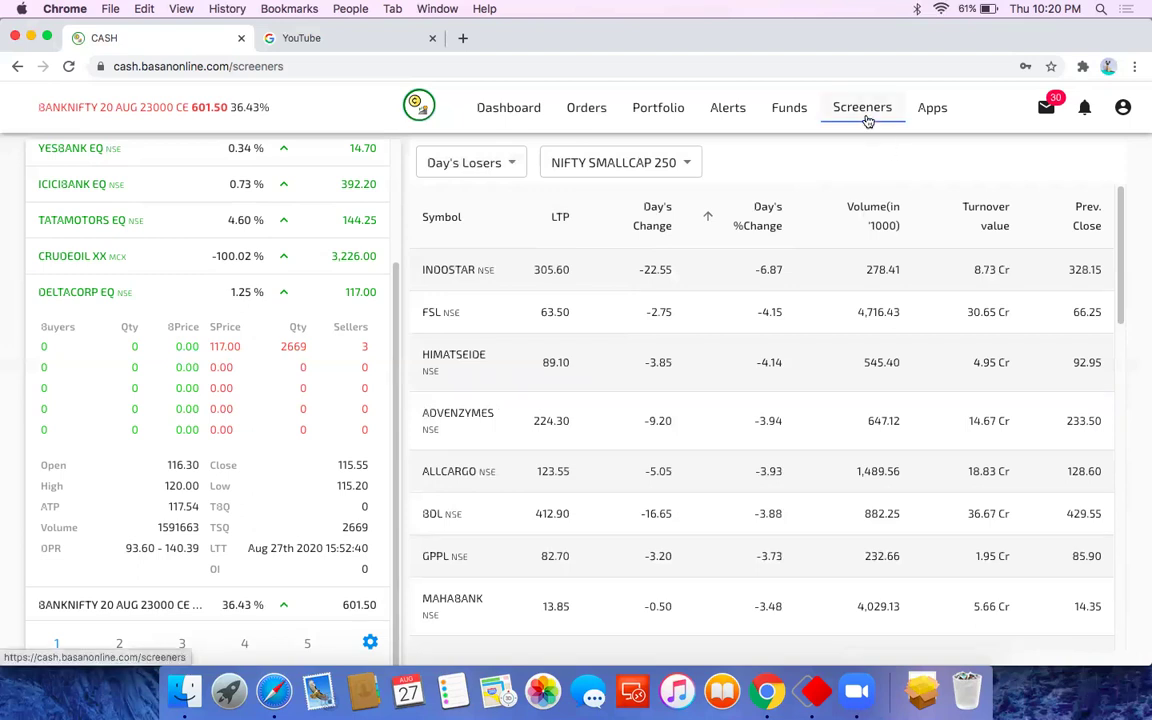
# Change the index to NIFTY ENERGY, leaving TATAPOWER at -1.68 first.
pyautogui.click(665, 166)
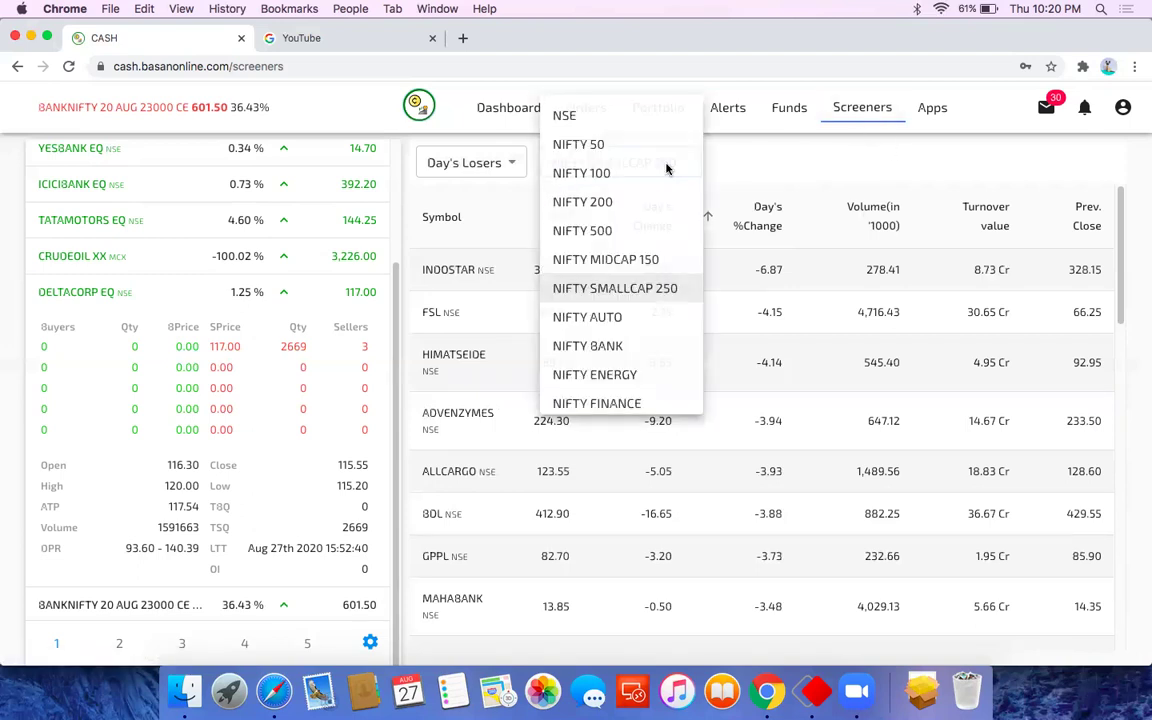
pyautogui.click(609, 376)
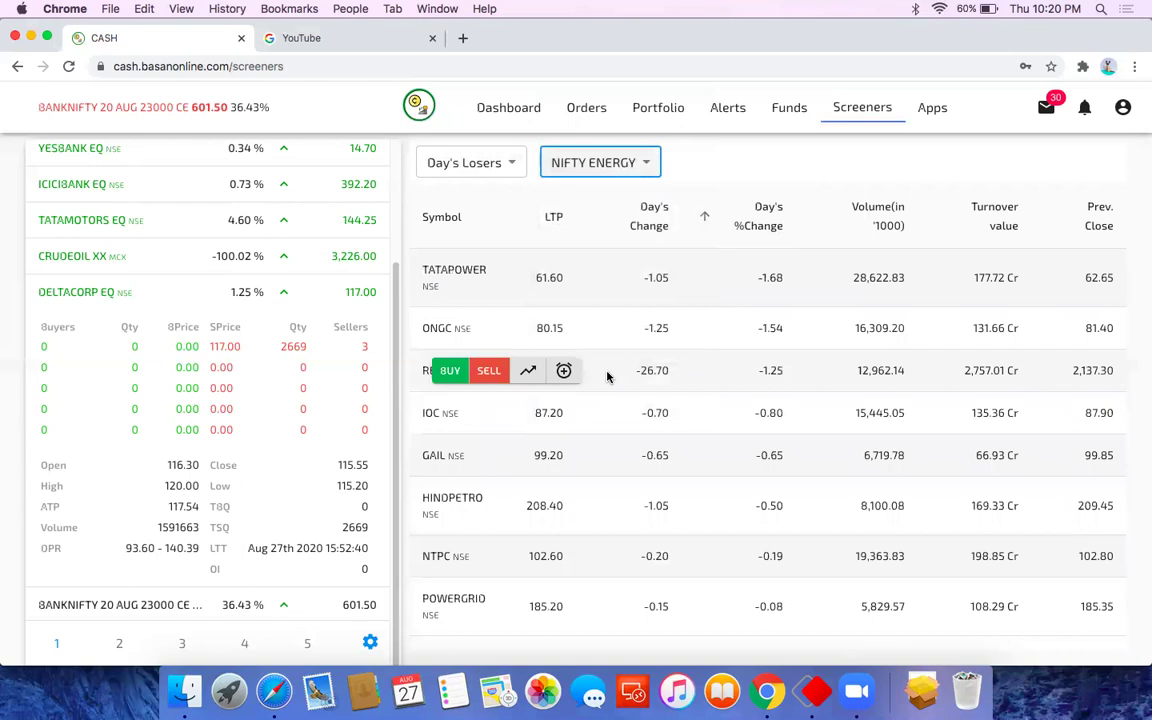
pyautogui.click(888, 130)
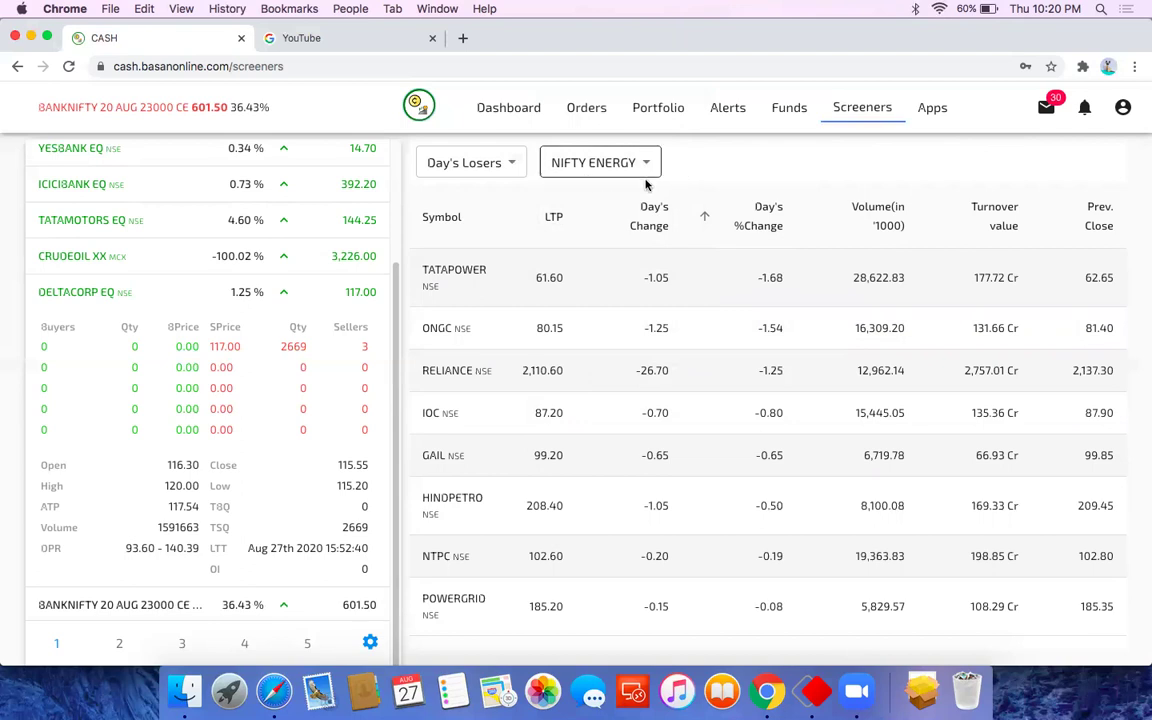
pyautogui.click(502, 163)
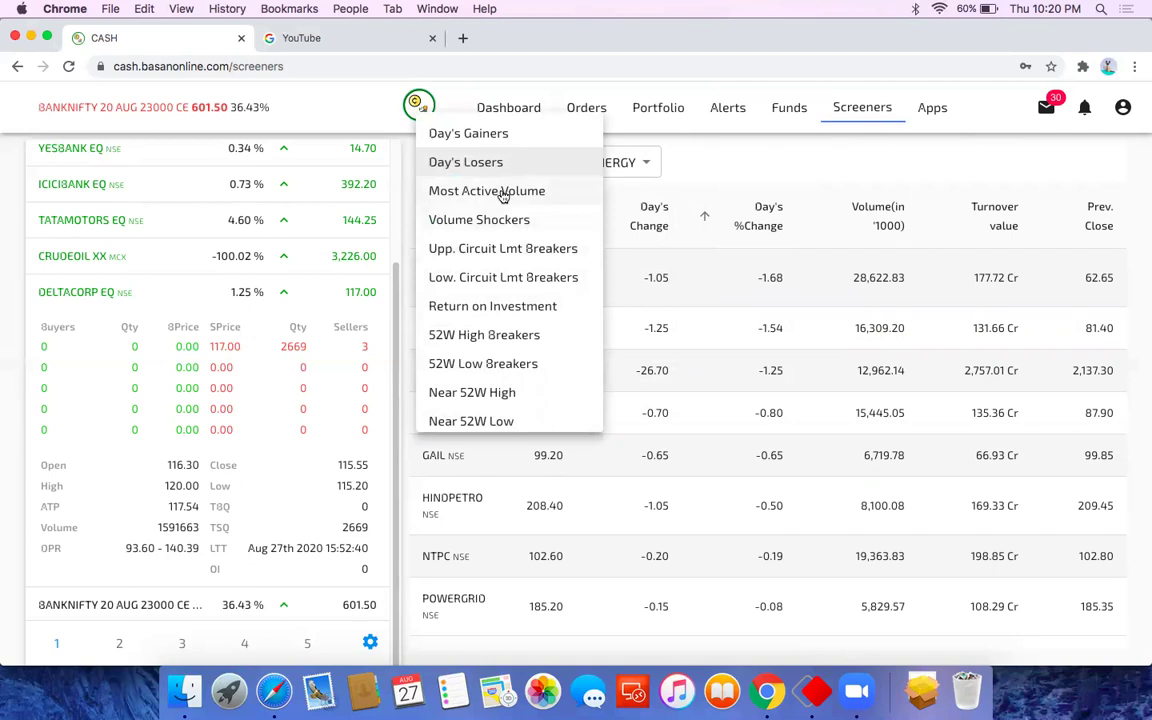
# Show Most Active Volume for NIFTY 100, sorted by Day's %Change with DLF at 9.94 first.
pyautogui.click(501, 191)
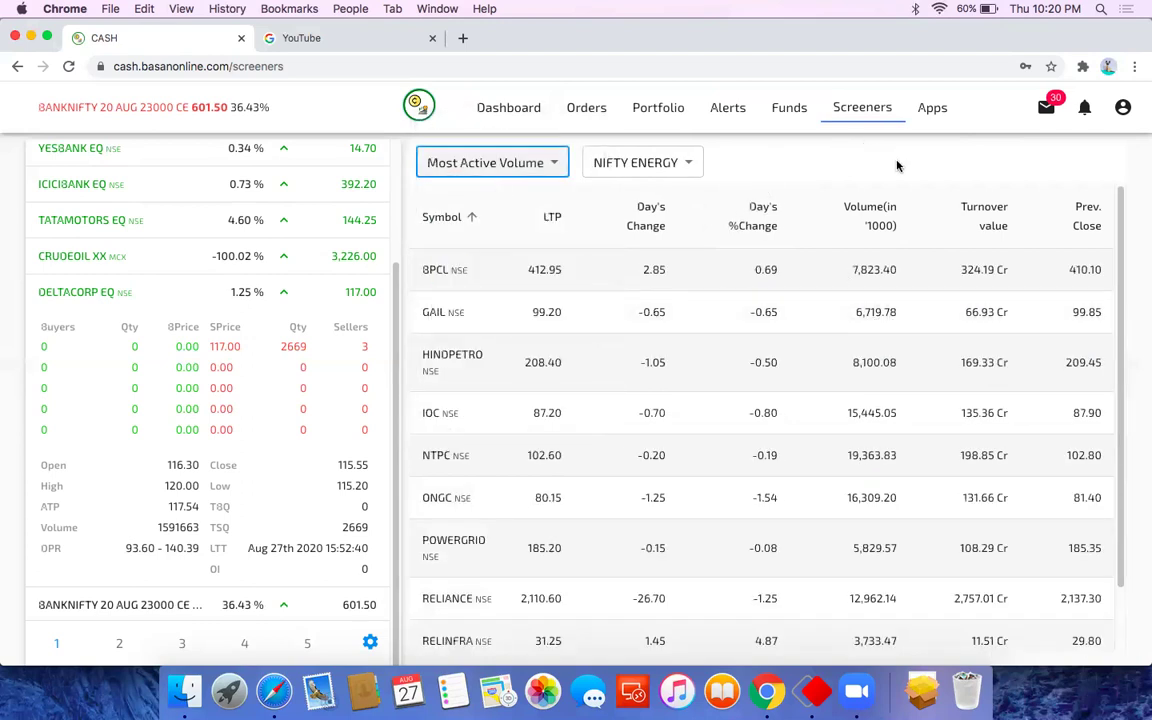
pyautogui.click(685, 164)
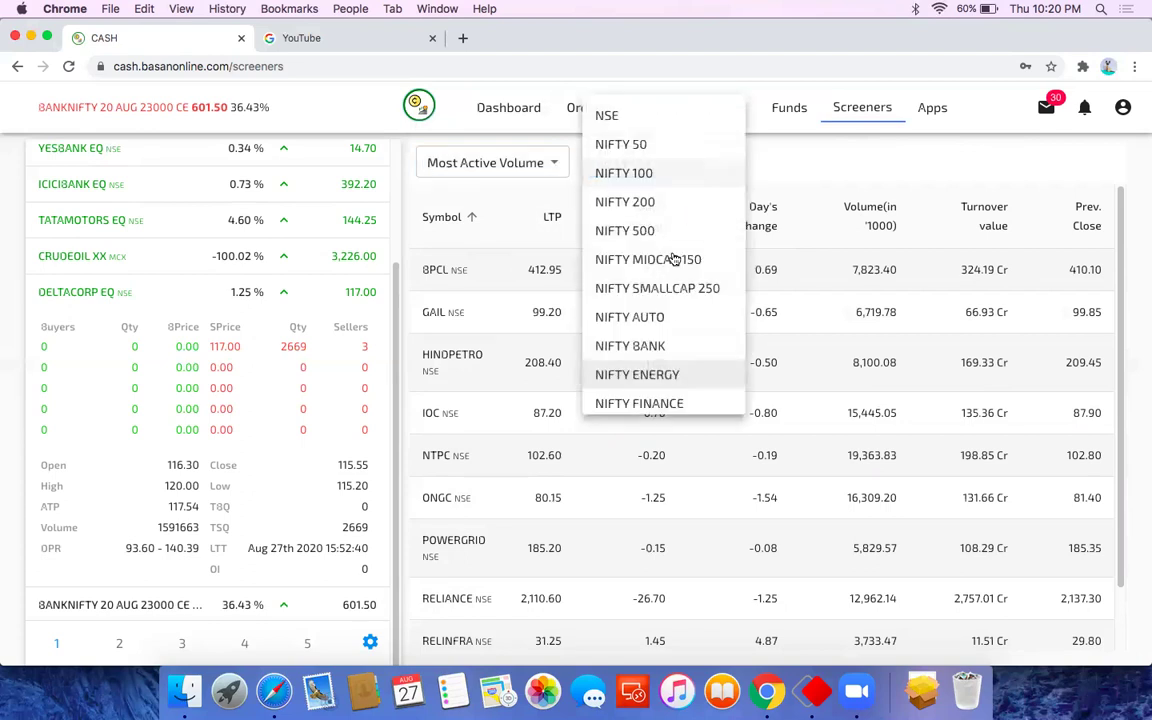
pyautogui.click(626, 174)
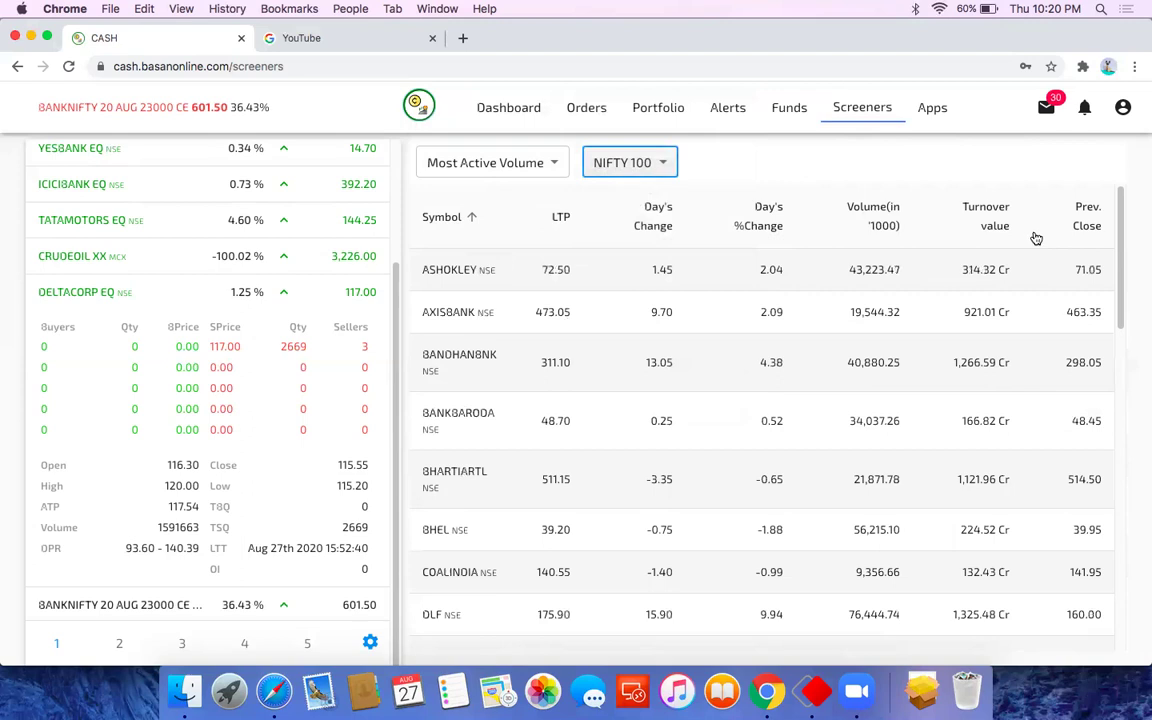
pyautogui.click(997, 227)
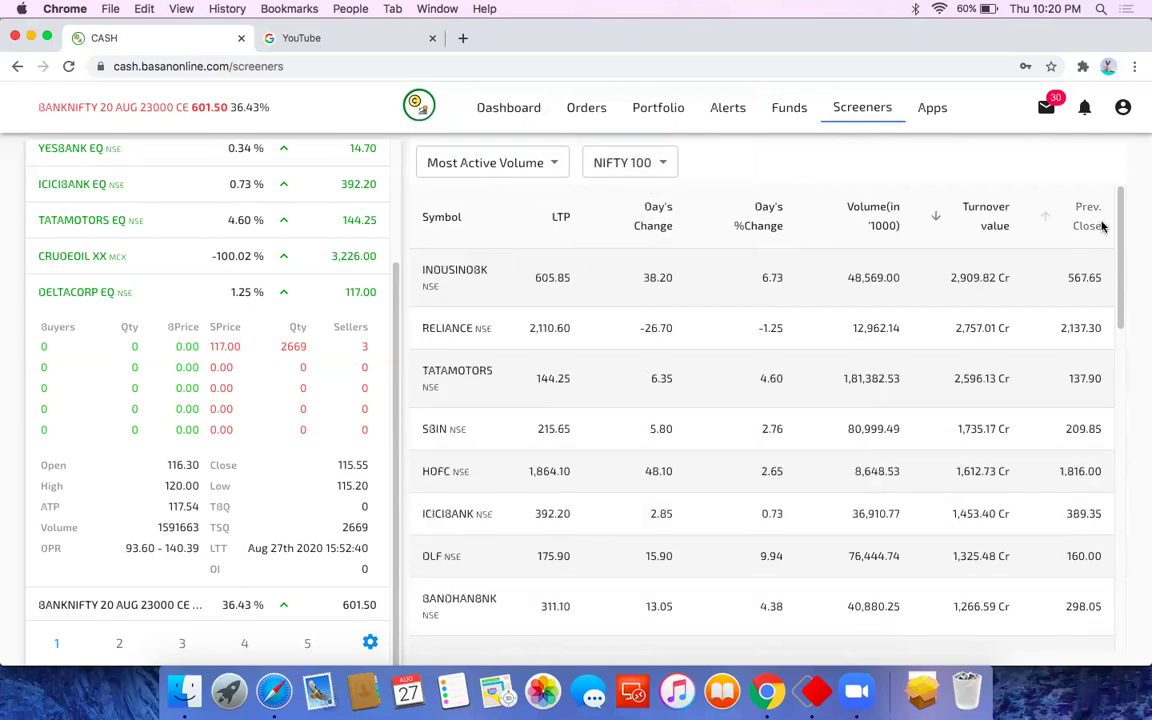
pyautogui.click(752, 226)
pyautogui.click(752, 226)
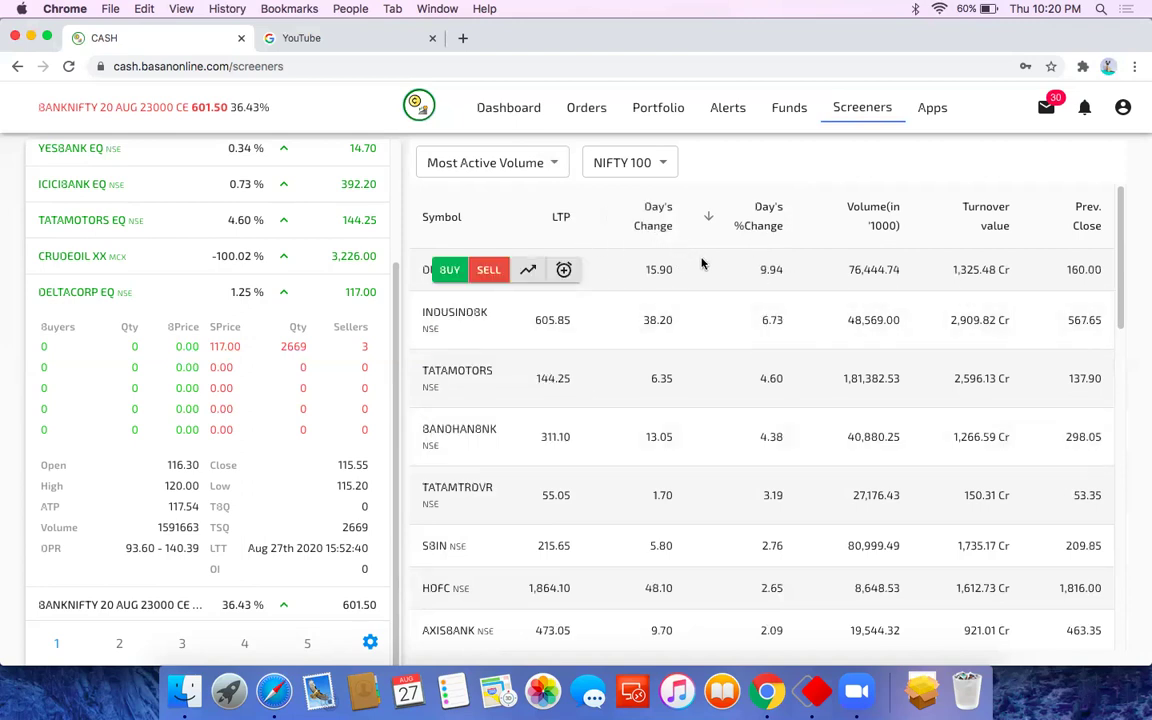
# Glance at the screener list and scroll through the ranked Most Active Volume table.
pyautogui.click(486, 163)
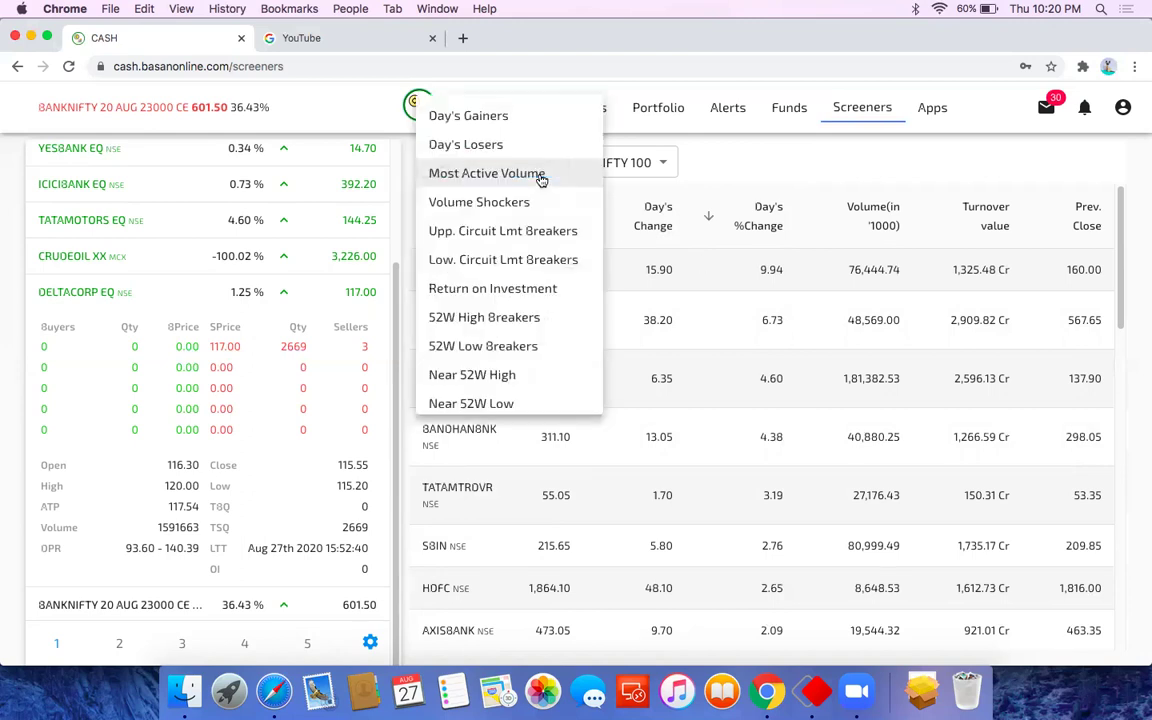
pyautogui.click(815, 159)
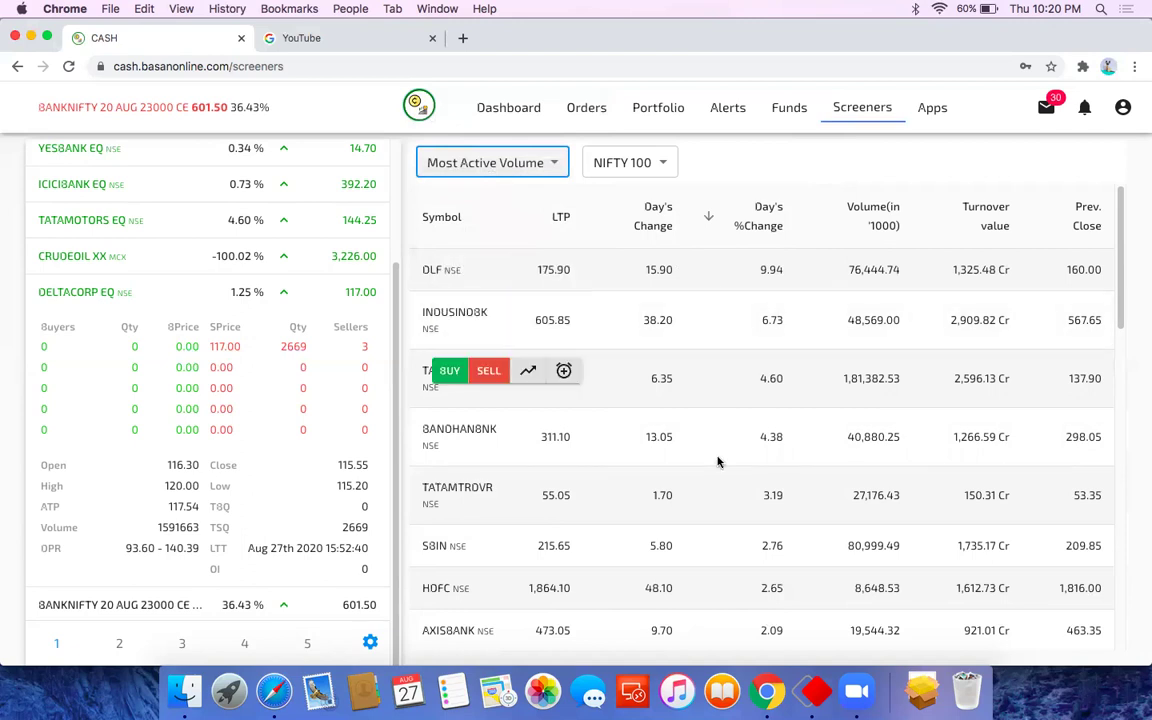
pyautogui.scroll(-10, 722, 506)
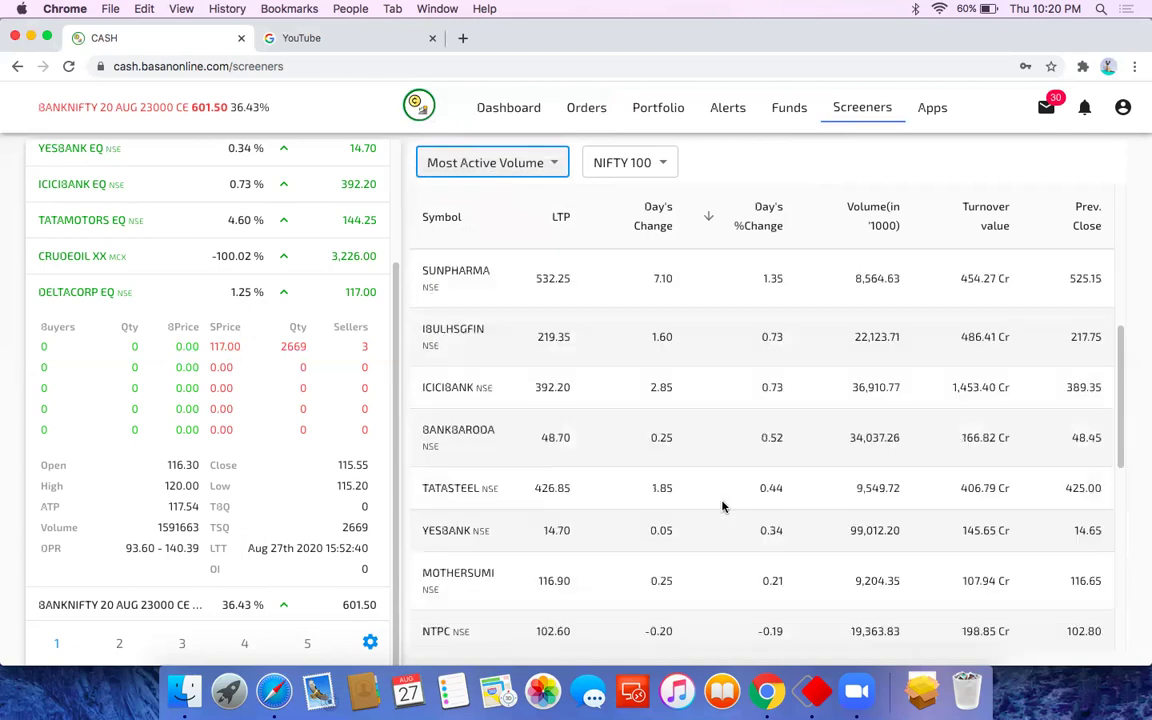
pyautogui.scroll(8, 722, 504)
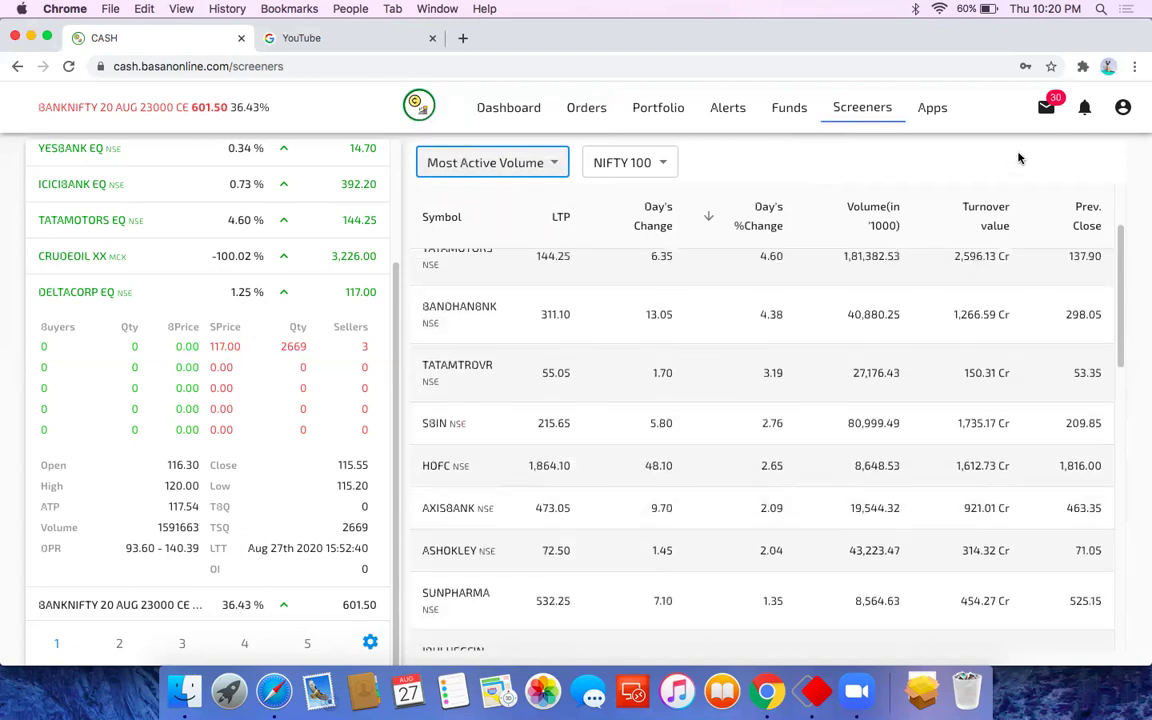
pyautogui.scroll(-10, 957, 442)
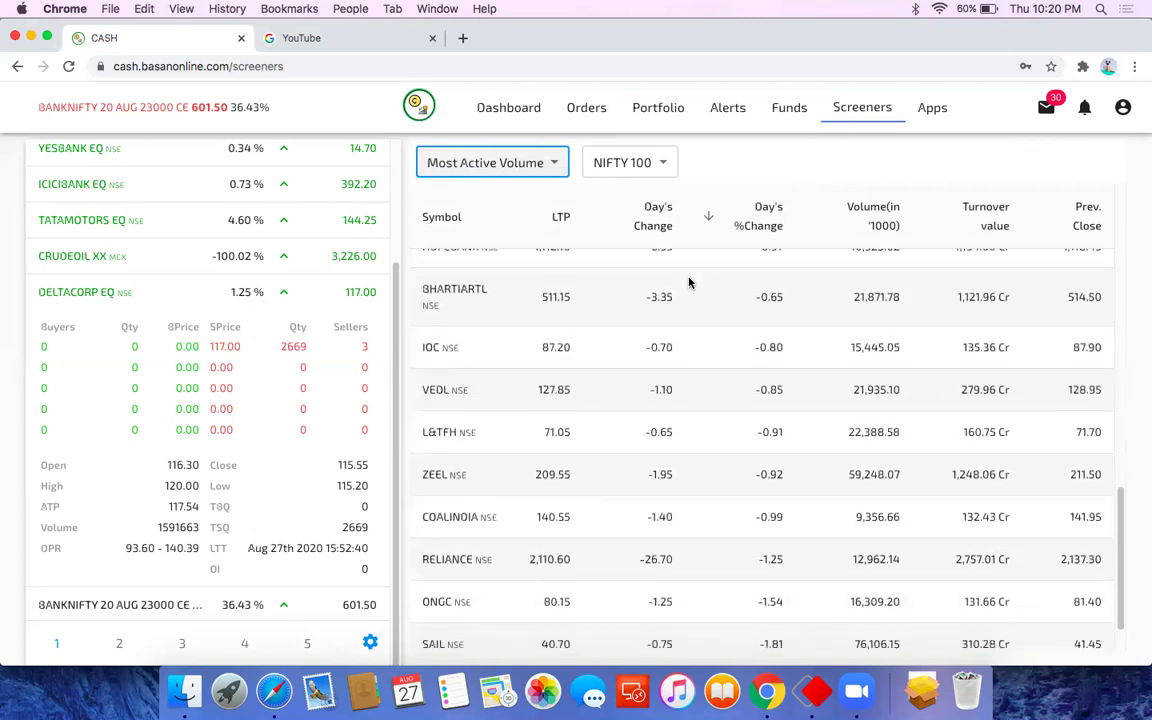
pyautogui.click(551, 164)
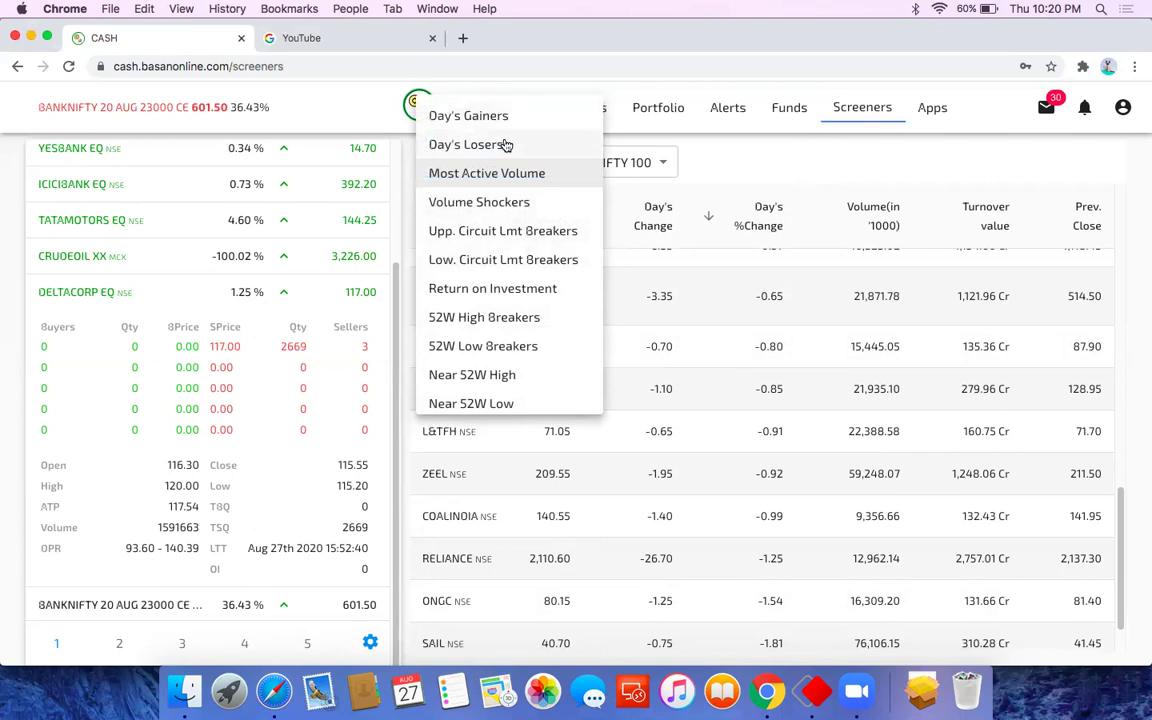
# Show NIFTY AUTO Day's Losers sorted by Day's %Change, TVSMOTOR at -1.79 first.
pyautogui.click(505, 144)
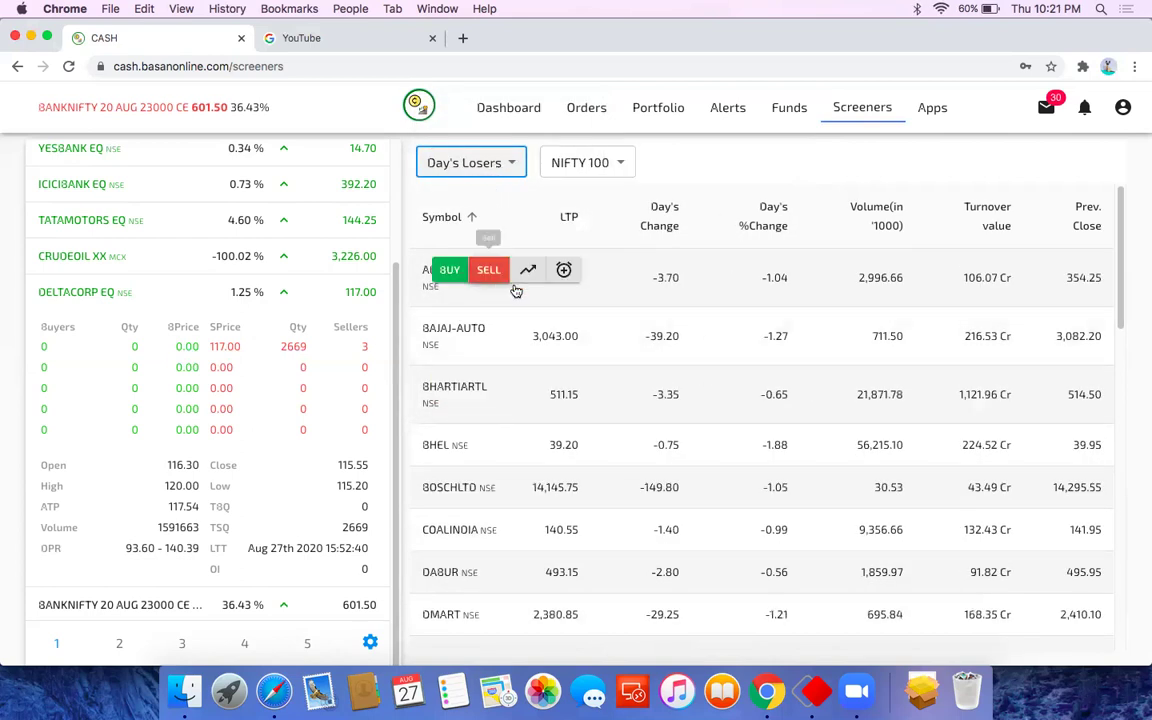
pyautogui.click(766, 218)
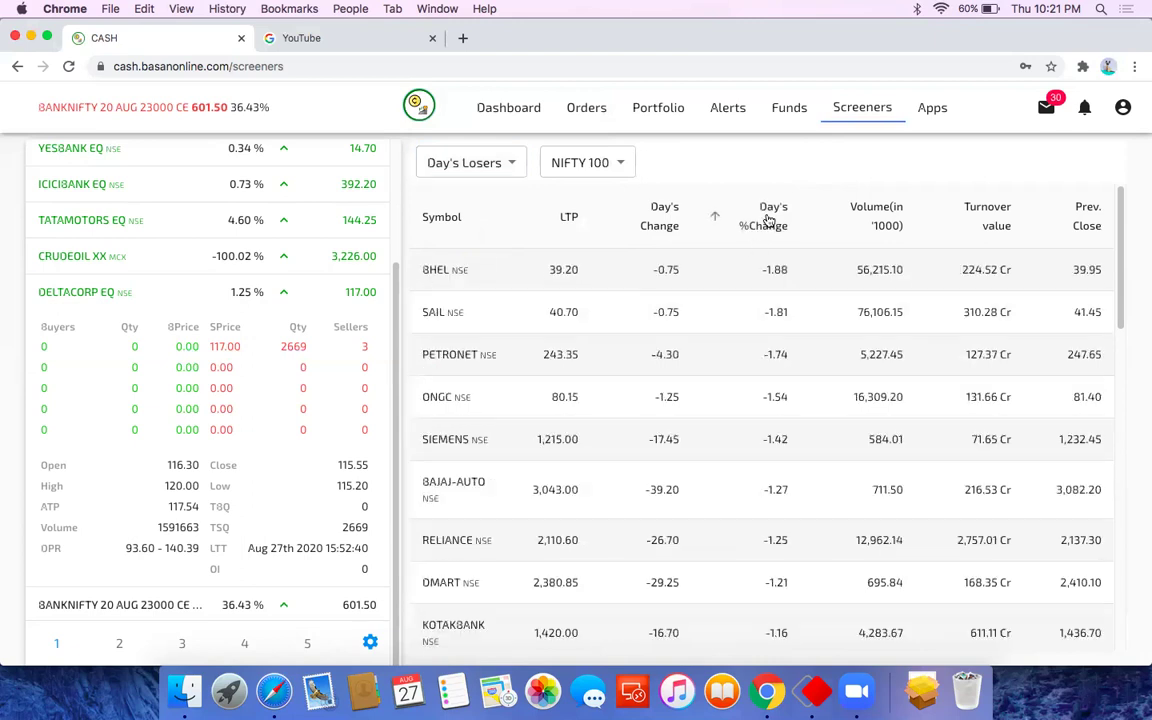
pyautogui.click(766, 218)
pyautogui.click(580, 160)
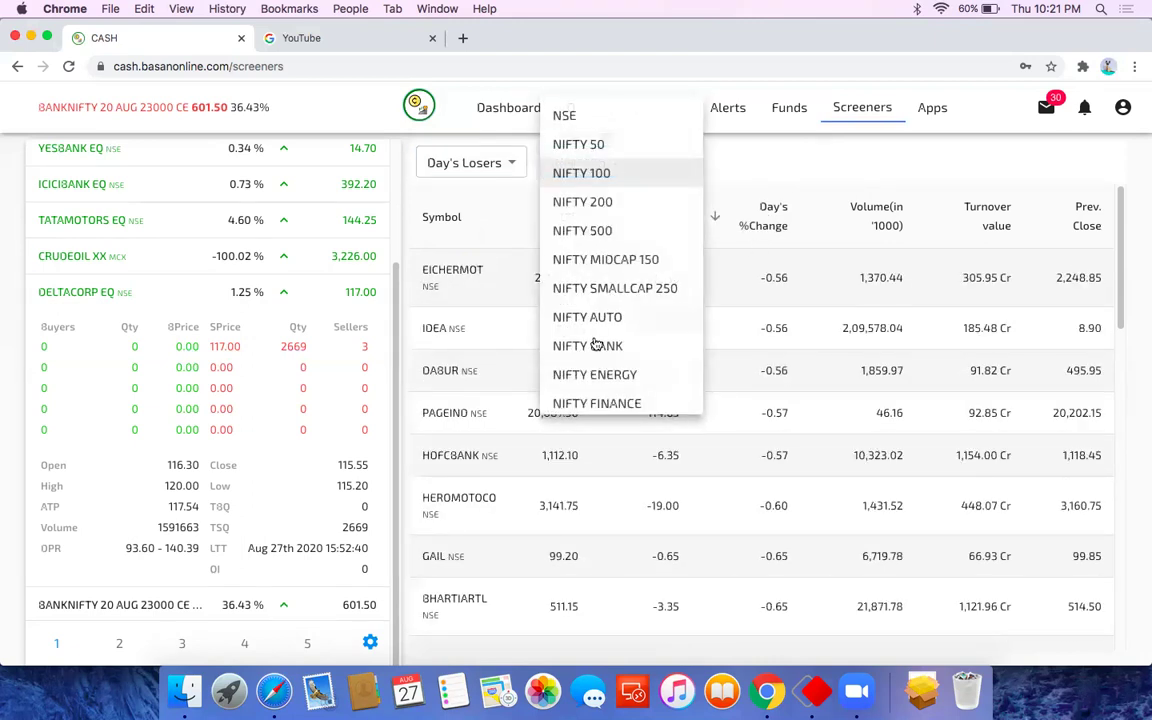
pyautogui.click(636, 318)
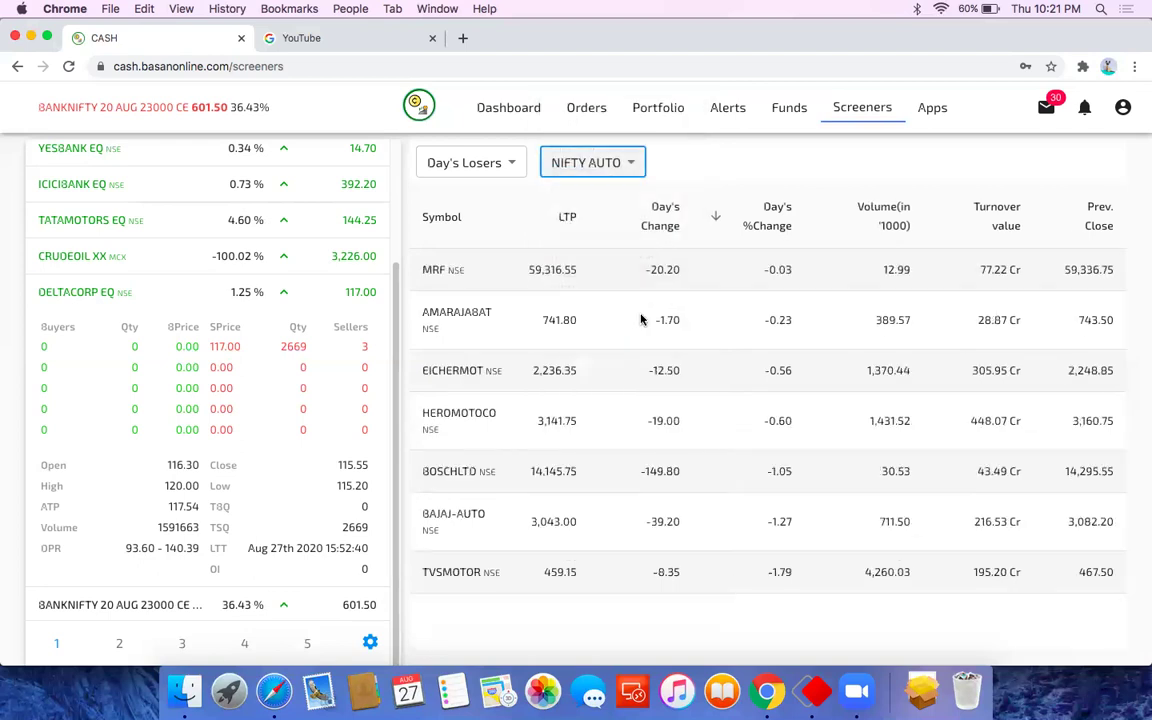
pyautogui.click(771, 229)
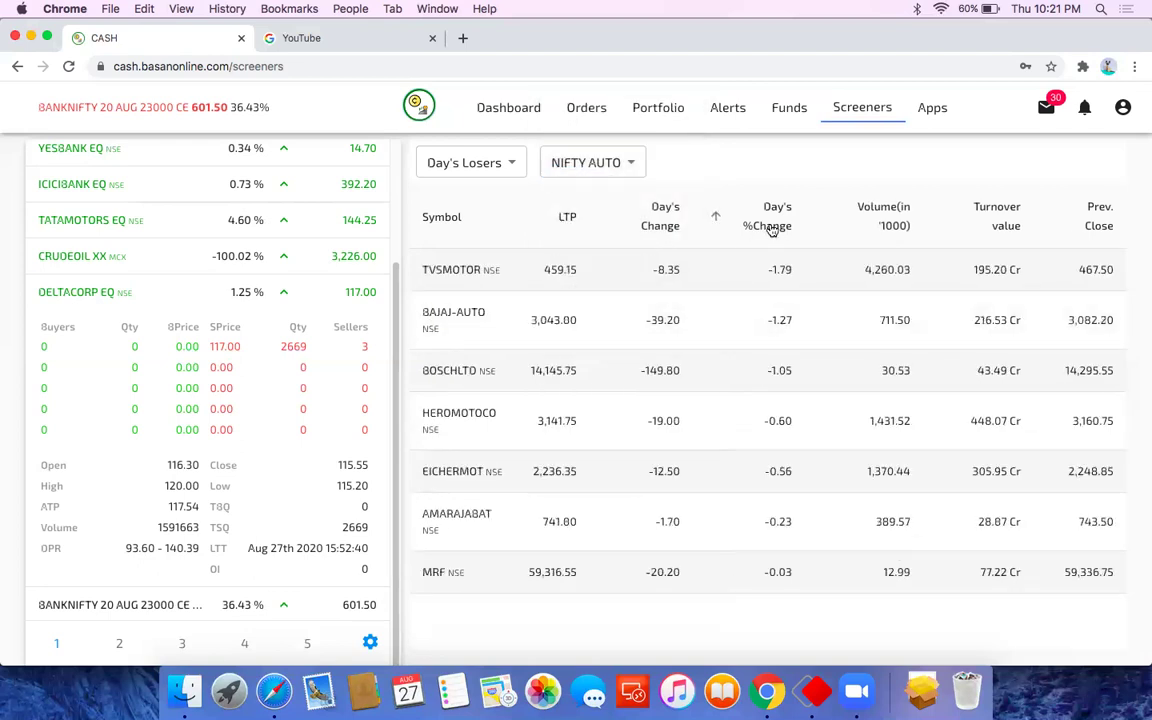
pyautogui.moveTo(708, 270)
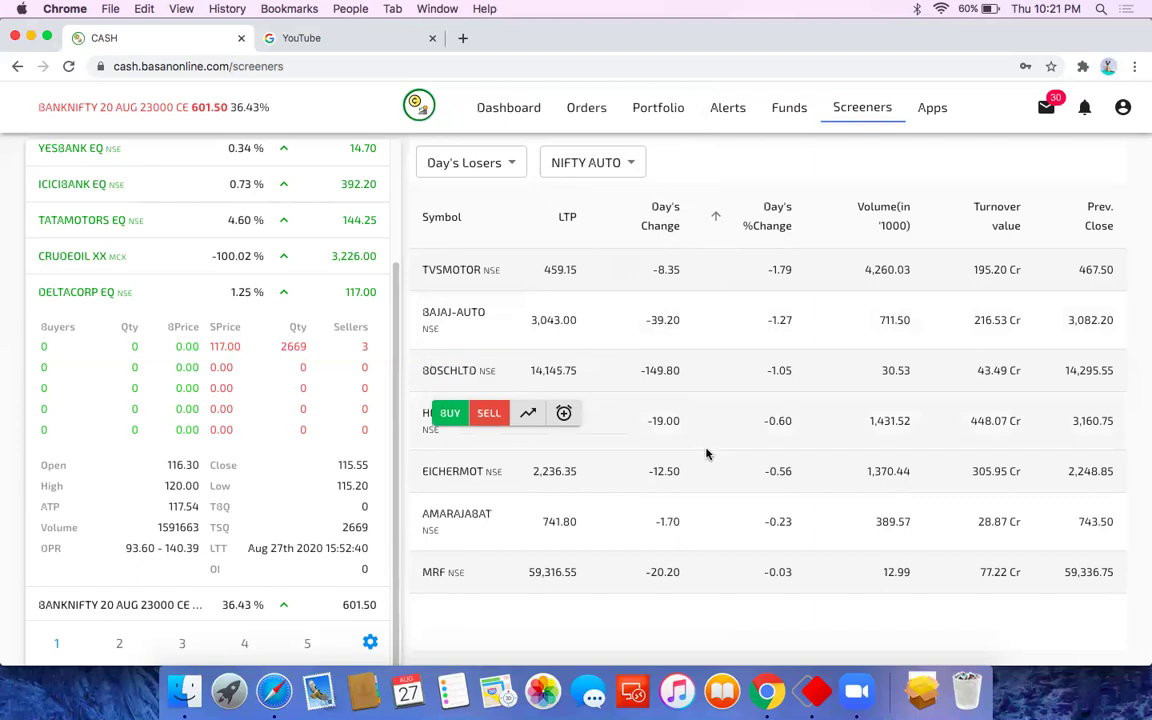
pyautogui.click(477, 172)
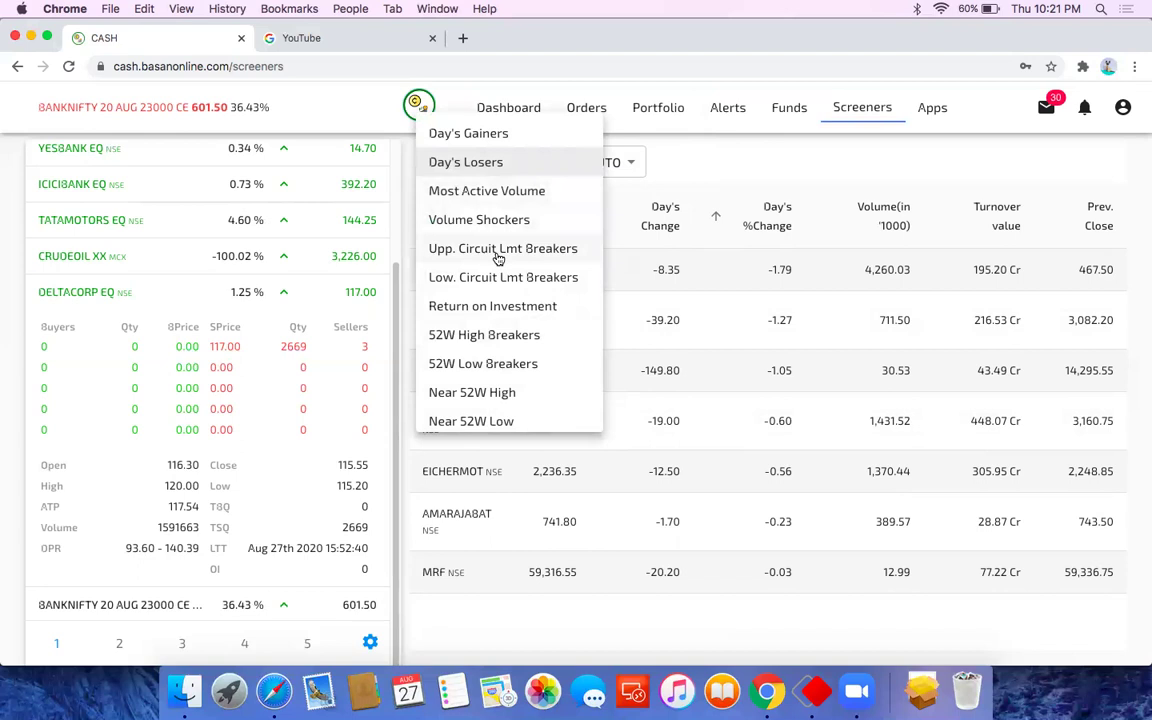
# Show the NIFTY AUTO Volume Shockers list sorted by %Change Vol descending, APOLLOTYRE-EQ on top.
pyautogui.click(497, 220)
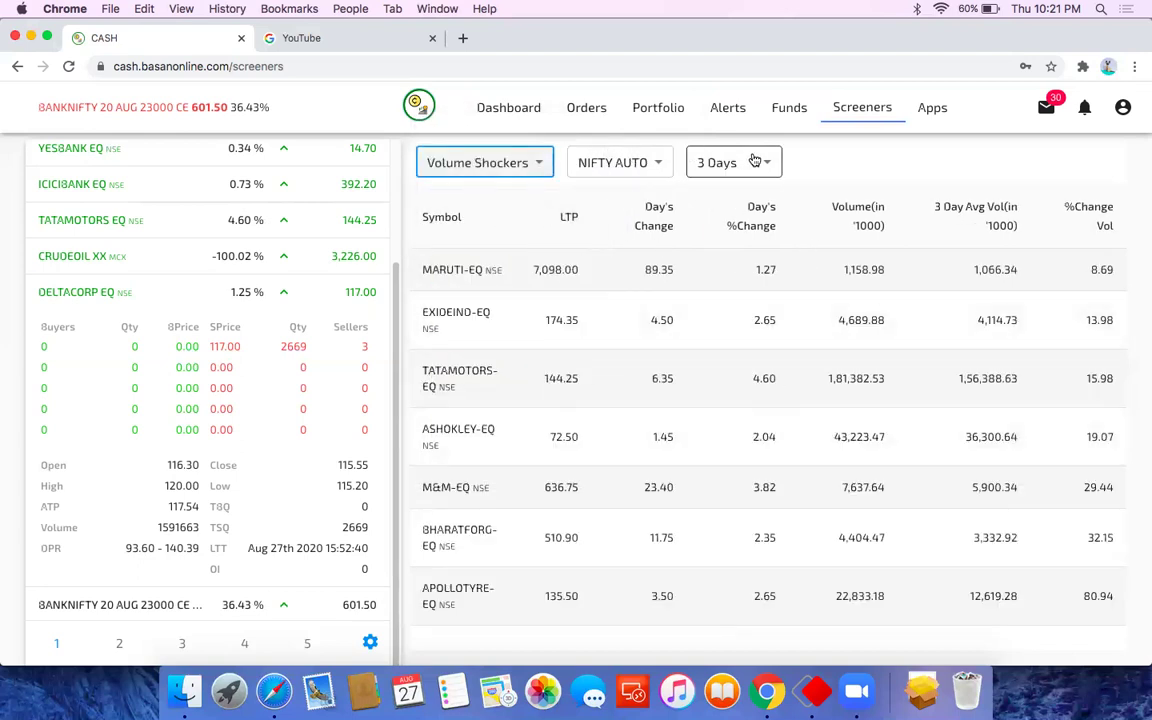
pyautogui.click(1100, 216)
pyautogui.click(1100, 218)
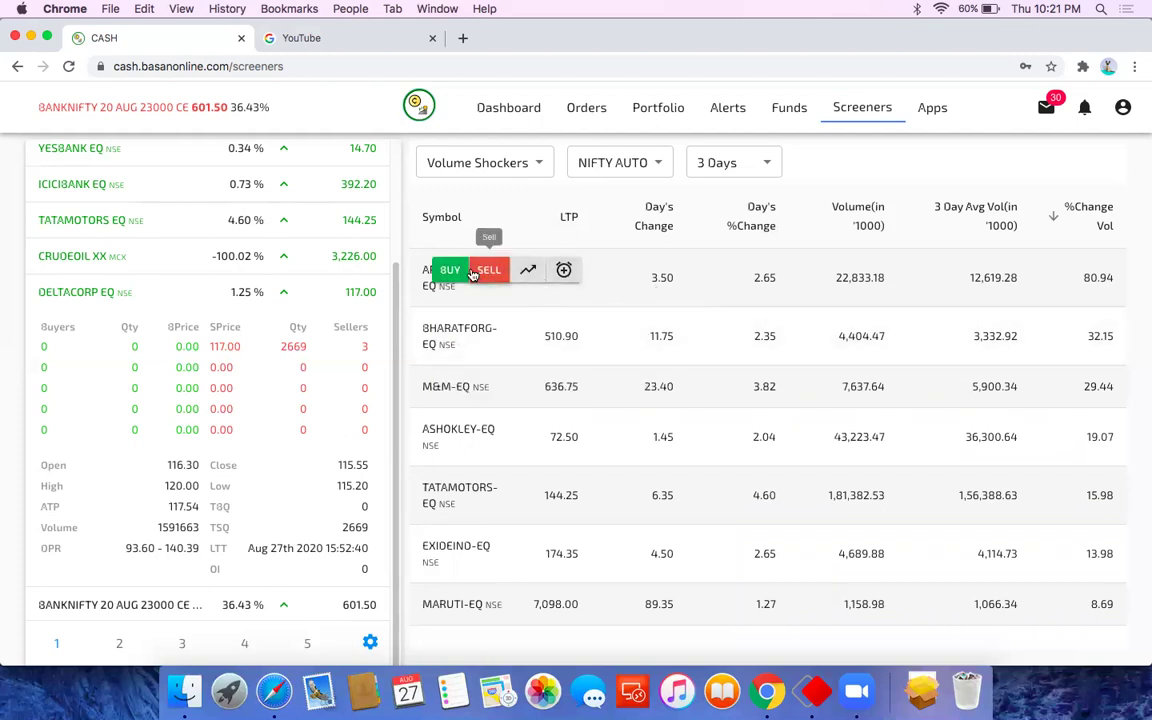
pyautogui.click(450, 269)
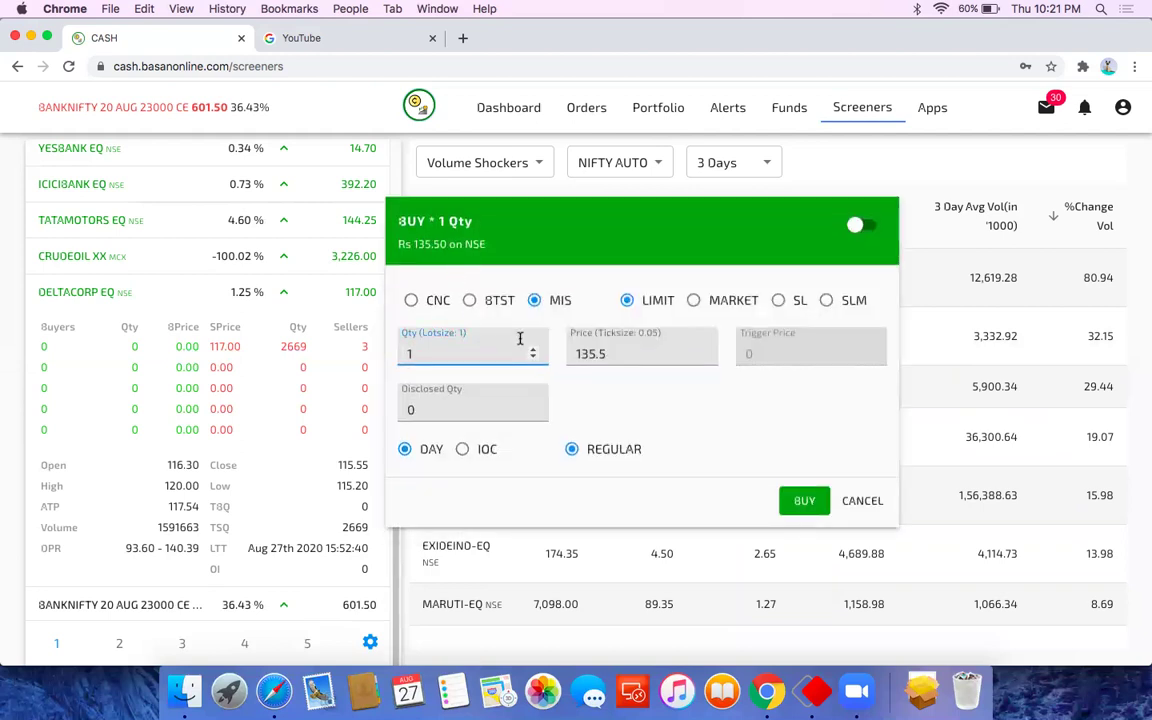